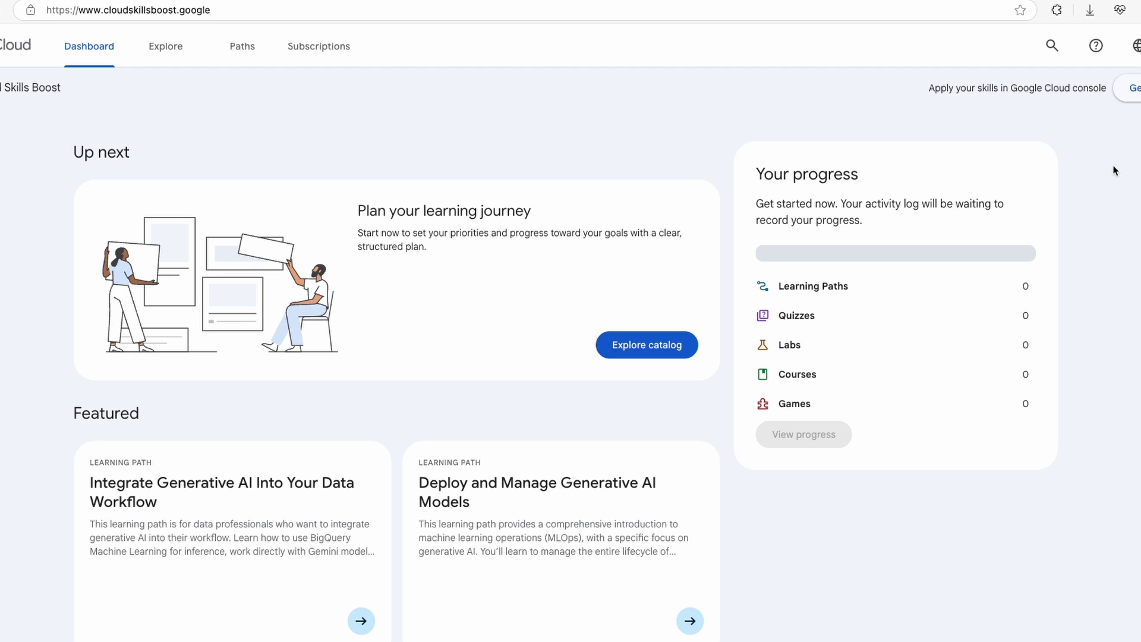
Go to the Explore learning catalog in Google Cloud Skills Boost.
{"action": "key", "text": "ctrl+t"}
{"action": "left_click", "coordinate": [1134, 46]}
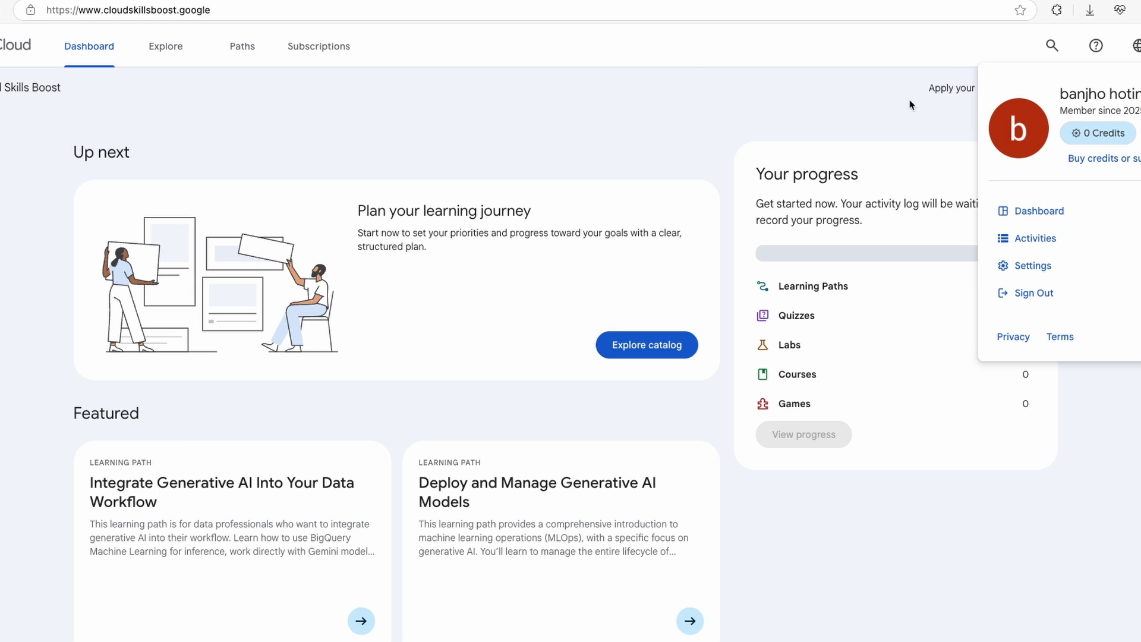
{"action": "left_click", "coordinate": [623, 112]}
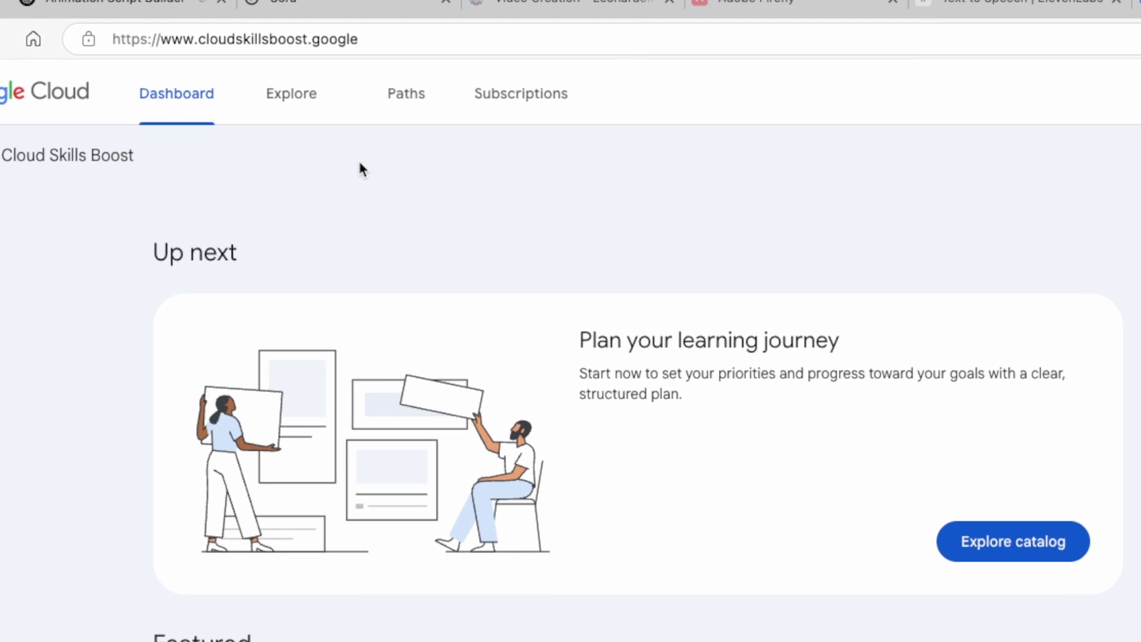
{"action": "left_click", "coordinate": [302, 102]}
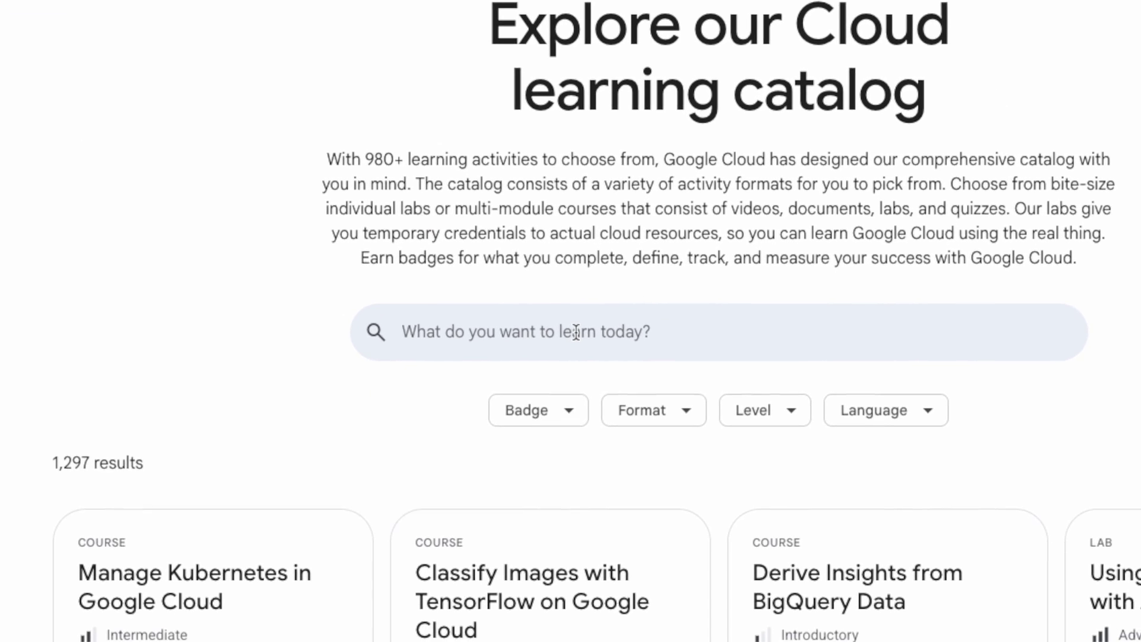
Search the catalog for 'generative ai', showing 159 matching activities.
{"action": "left_click", "coordinate": [571, 322]}
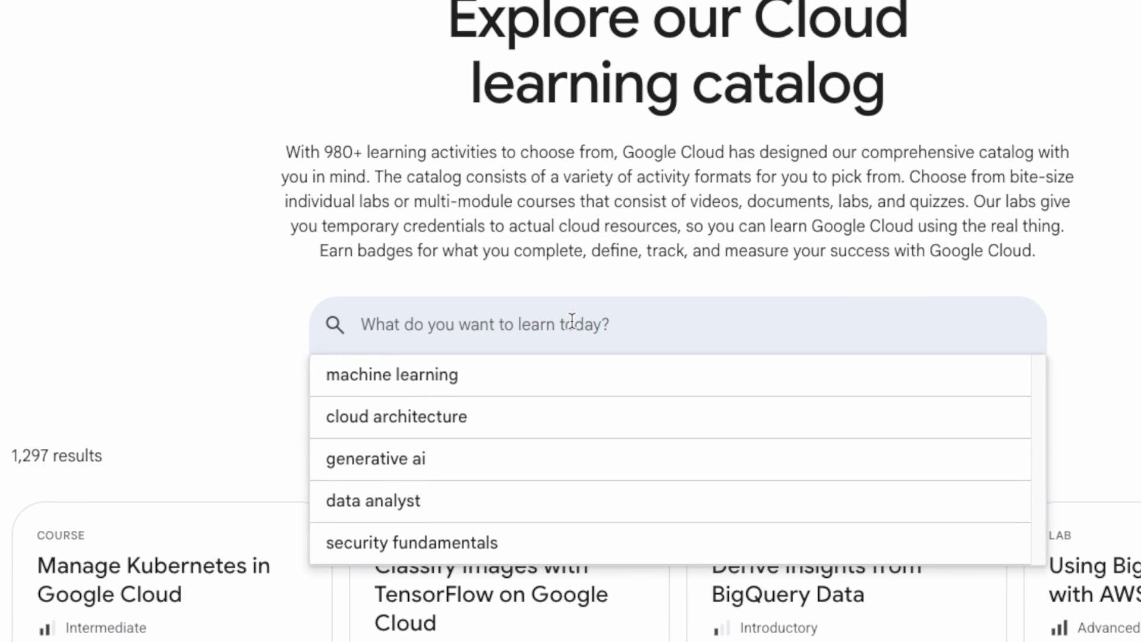
{"action": "type", "text": "generative ai"}
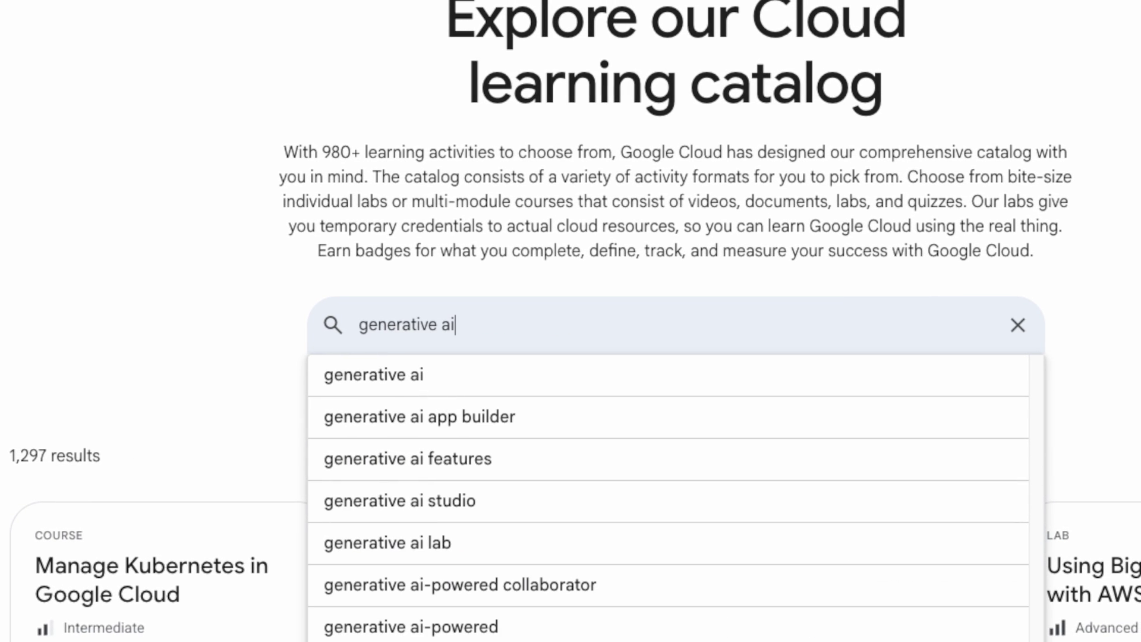
{"action": "left_click", "coordinate": [567, 376]}
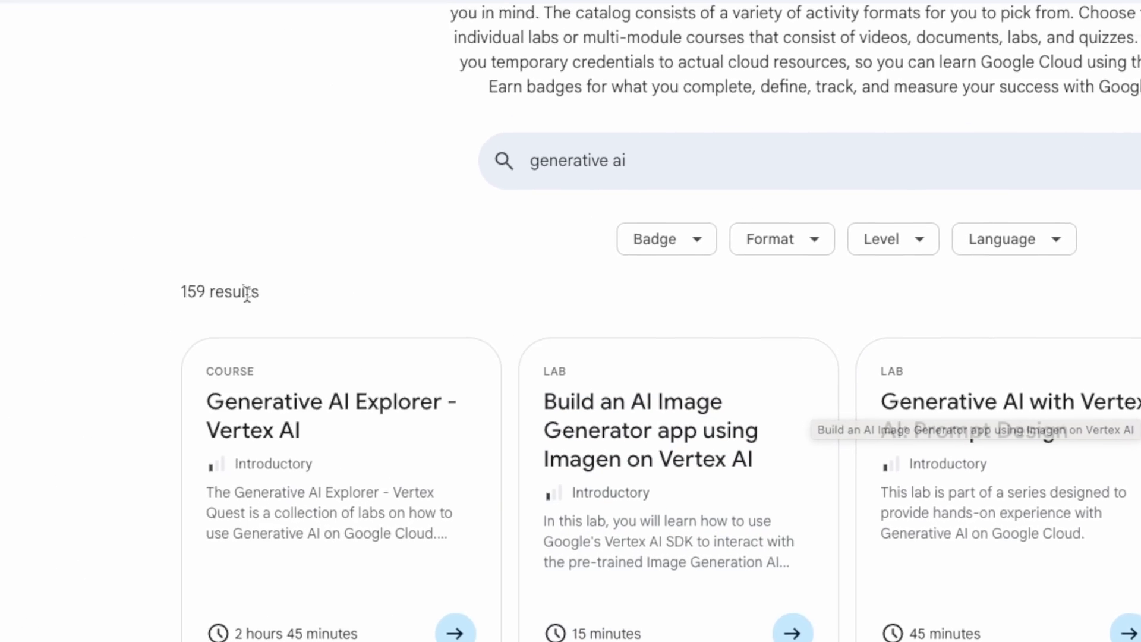
{"action": "left_click_drag", "start_coordinate": [228, 326], "coordinate": [406, 328]}
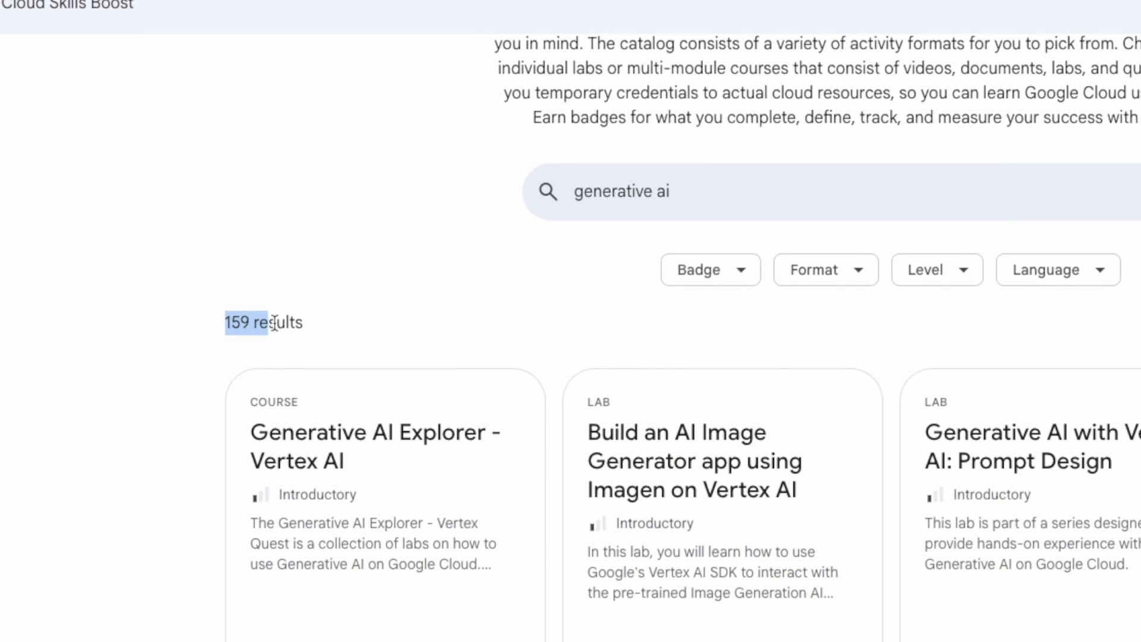
{"action": "left_click", "coordinate": [406, 329]}
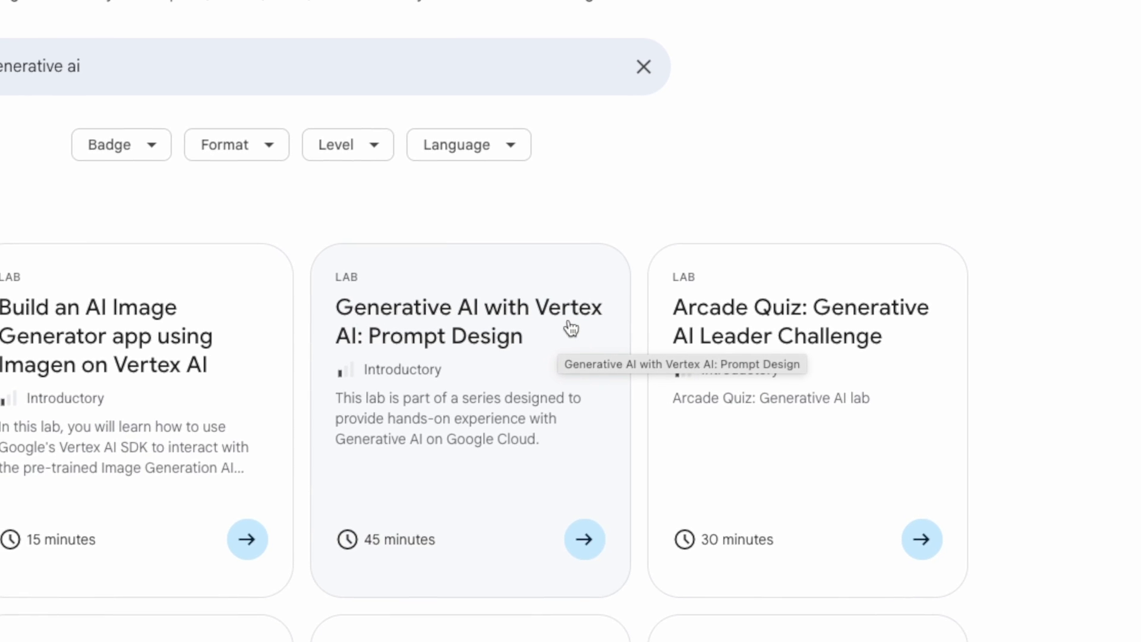
Start the Generative AI with Vertex AI: Prompt Design lab, passing the reCAPTCHA check.
{"action": "left_click", "coordinate": [573, 329]}
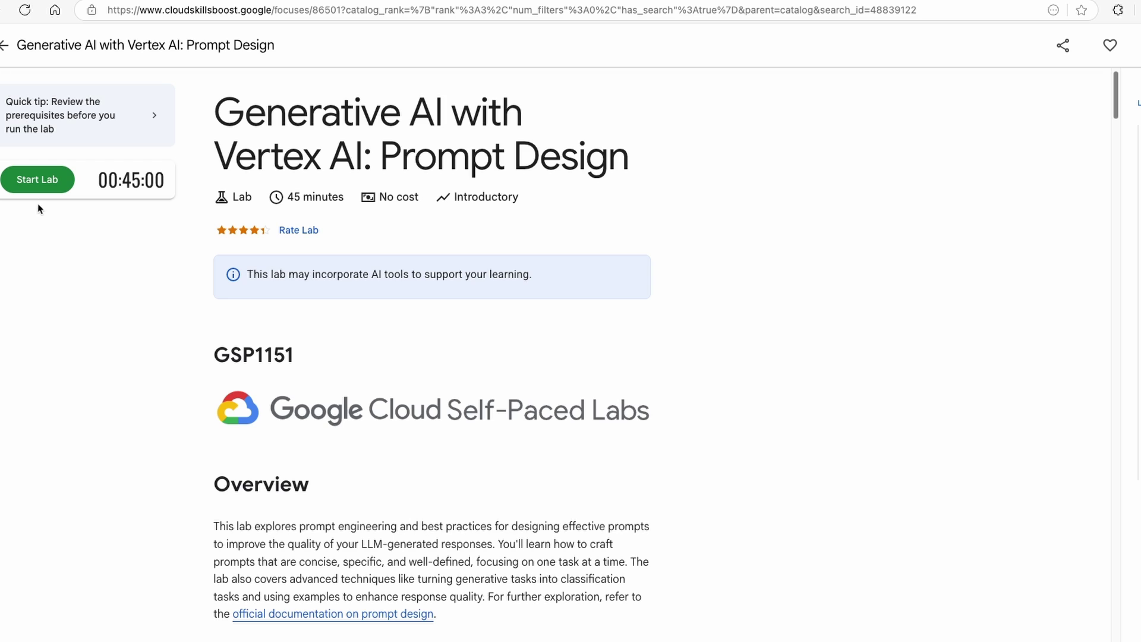
{"action": "left_click", "coordinate": [41, 179]}
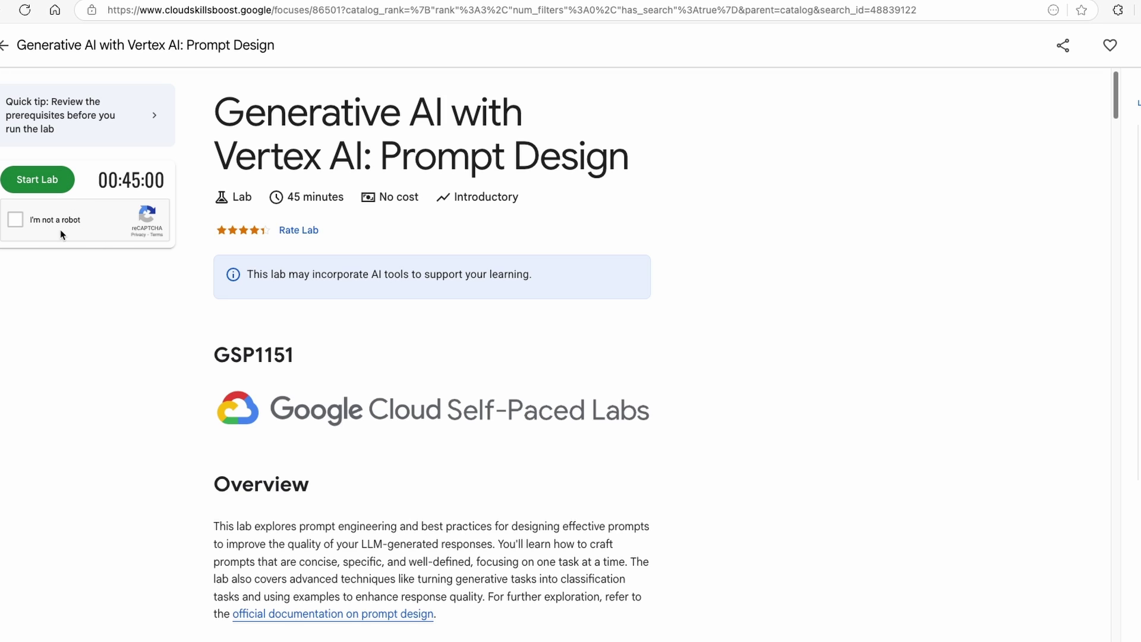
{"action": "left_click", "coordinate": [58, 221]}
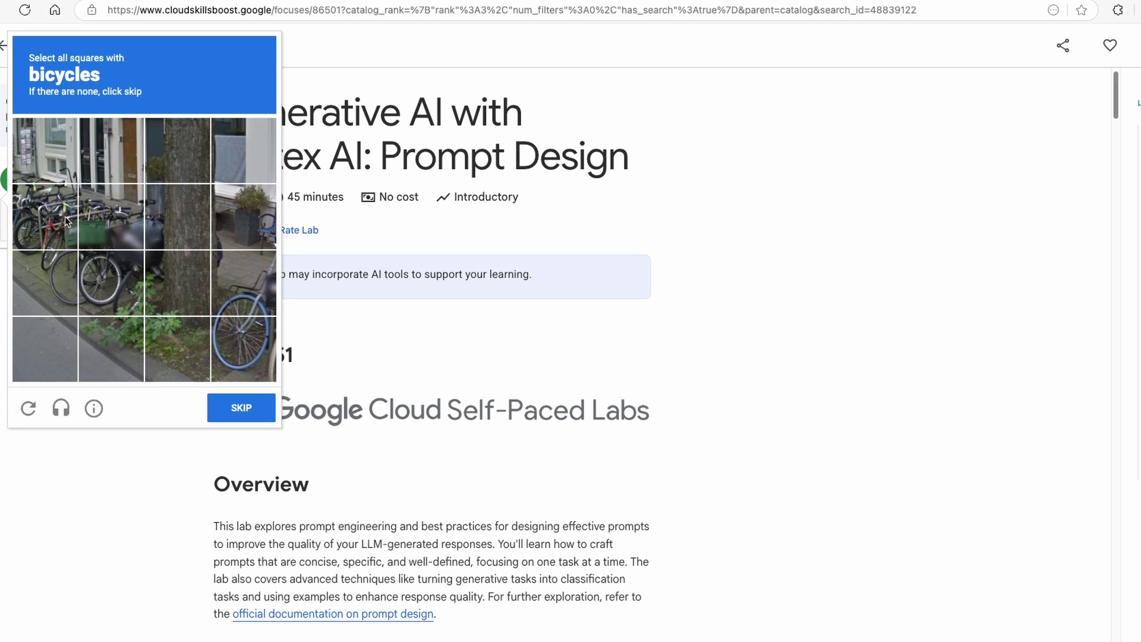
{"action": "left_click", "coordinate": [230, 400]}
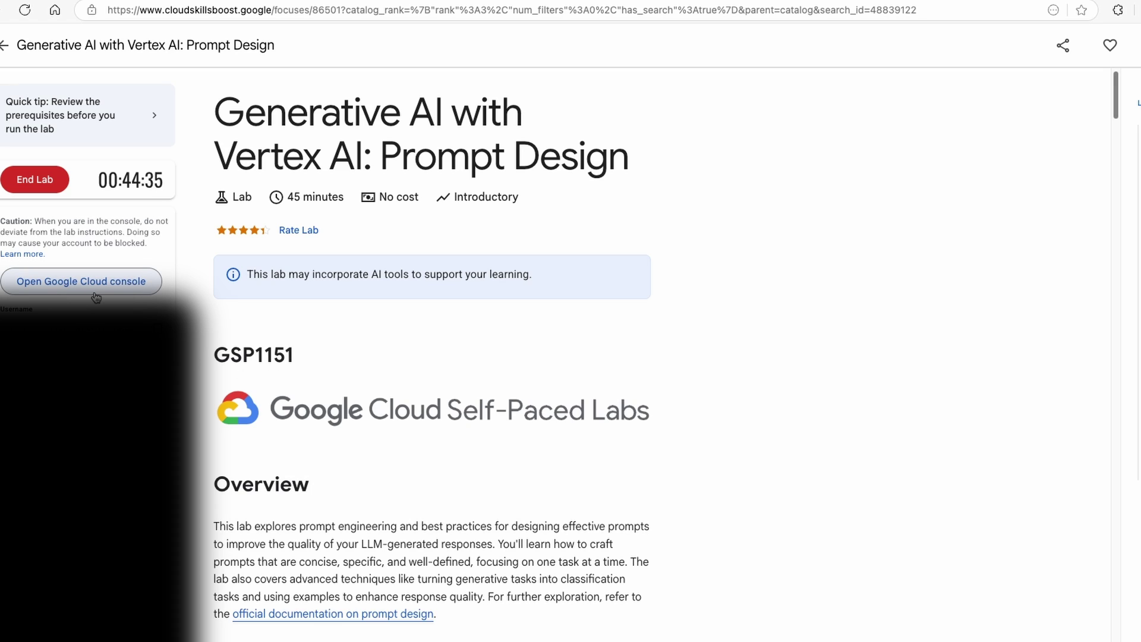
Open the lab's Google Cloud console link in a new private tab.
{"action": "left_click", "coordinate": [142, 285]}
{"action": "right_click", "coordinate": [110, 284]}
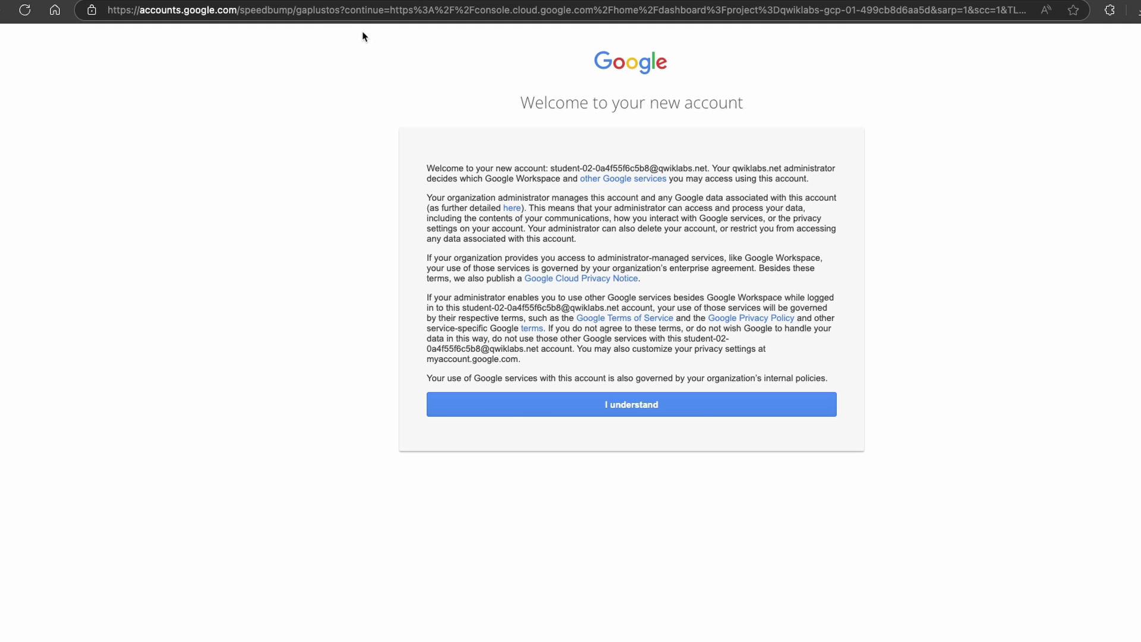
Accept the Welcome to your new account terms with I understand.
{"action": "left_click_drag", "start_coordinate": [537, 101], "coordinate": [753, 108]}
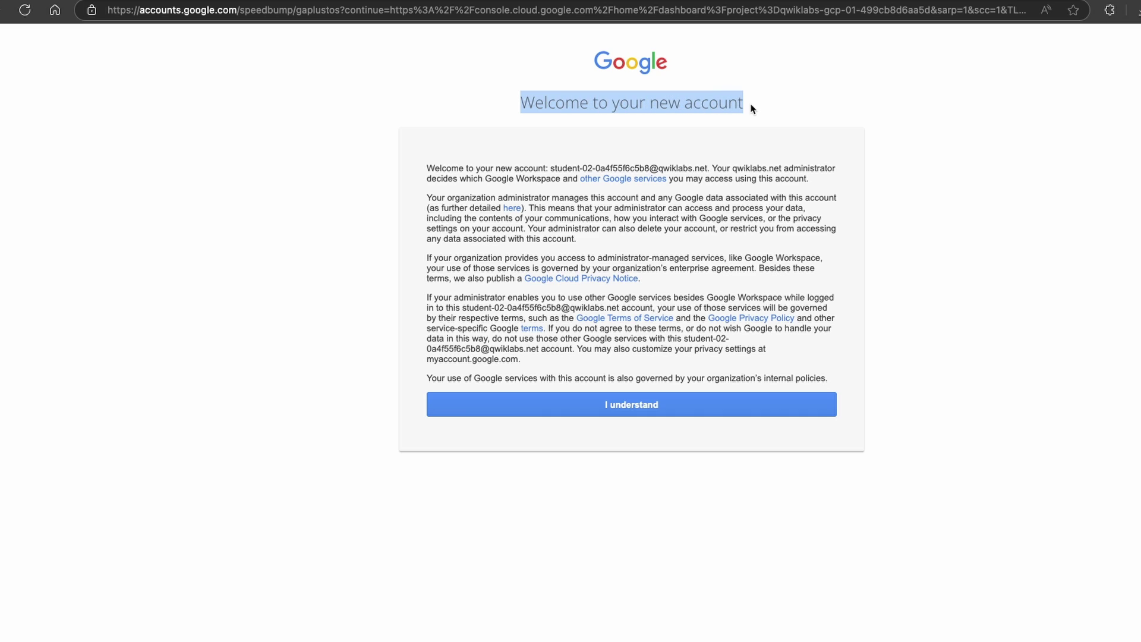
{"action": "left_click", "coordinate": [752, 107]}
{"action": "left_click", "coordinate": [628, 408]}
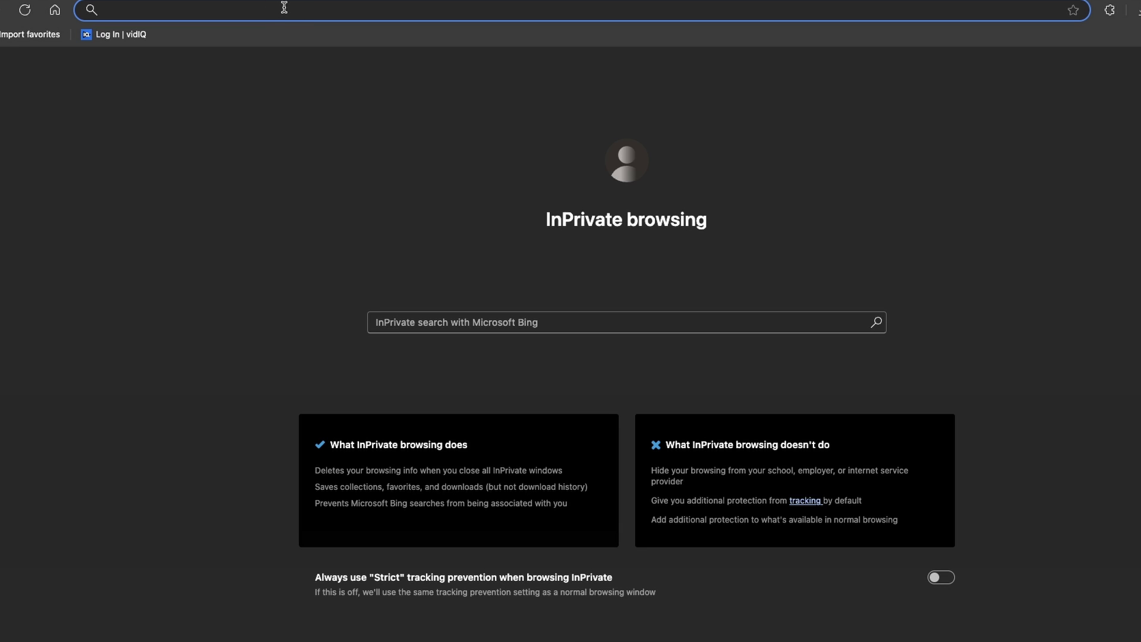
{"action": "type", "text": "google g"}
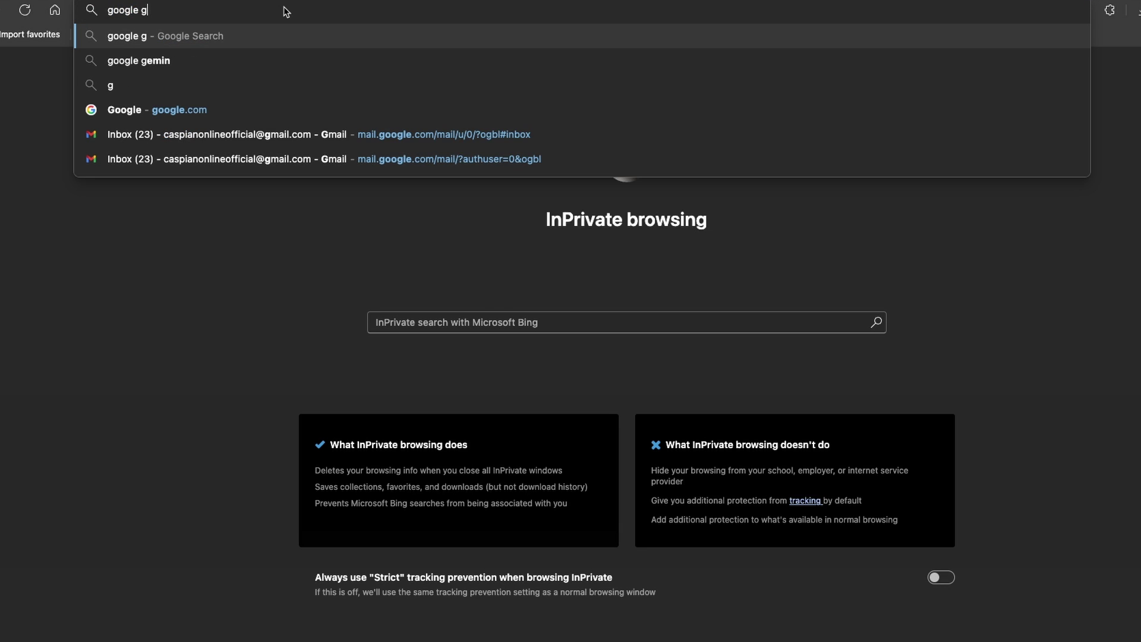
{"action": "type", "text": "emini"}
Reach the Gemini for Qwiklabs chat from a 'google gemini' search, accepting its terms and welcome notice.
{"action": "key", "text": "Return"}
{"action": "left_click", "coordinate": [201, 218]}
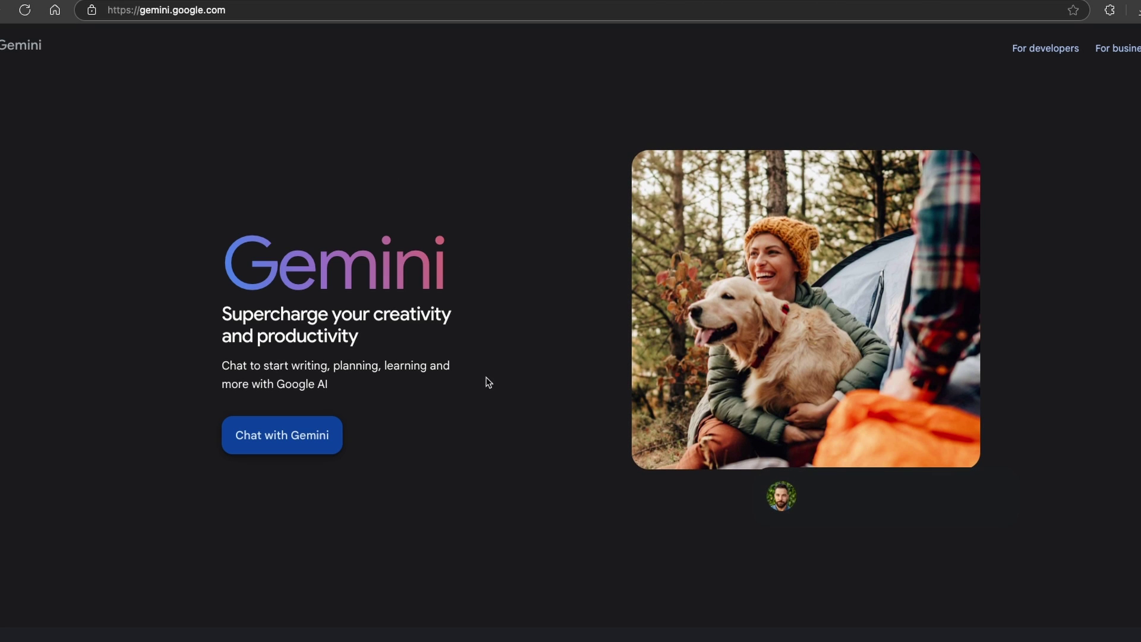
{"action": "left_click", "coordinate": [317, 438]}
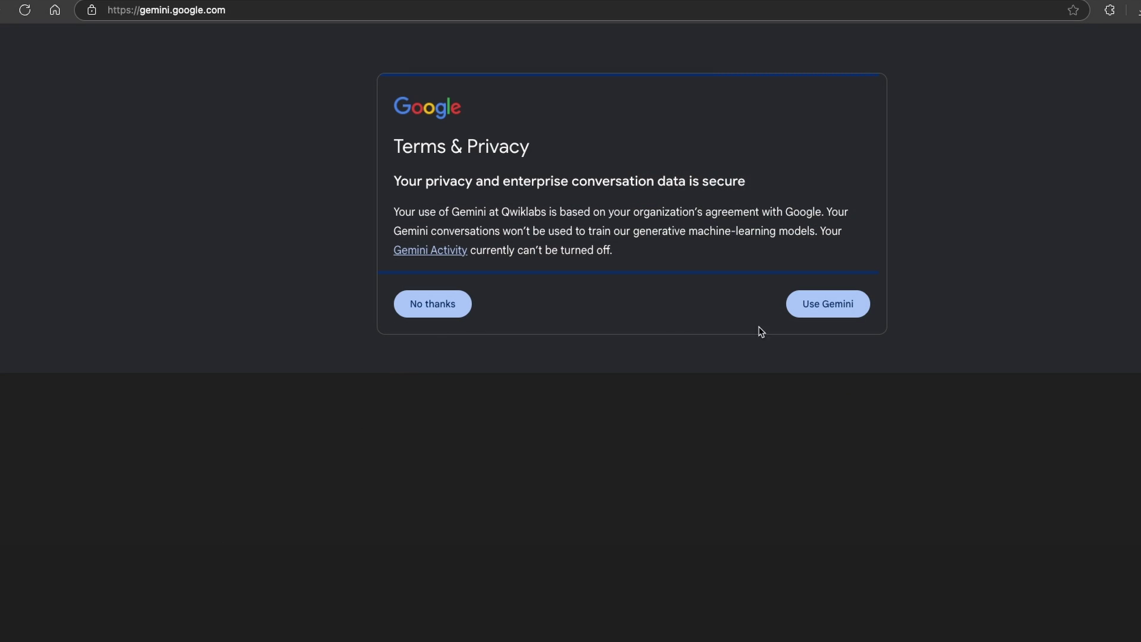
{"action": "left_click", "coordinate": [815, 308]}
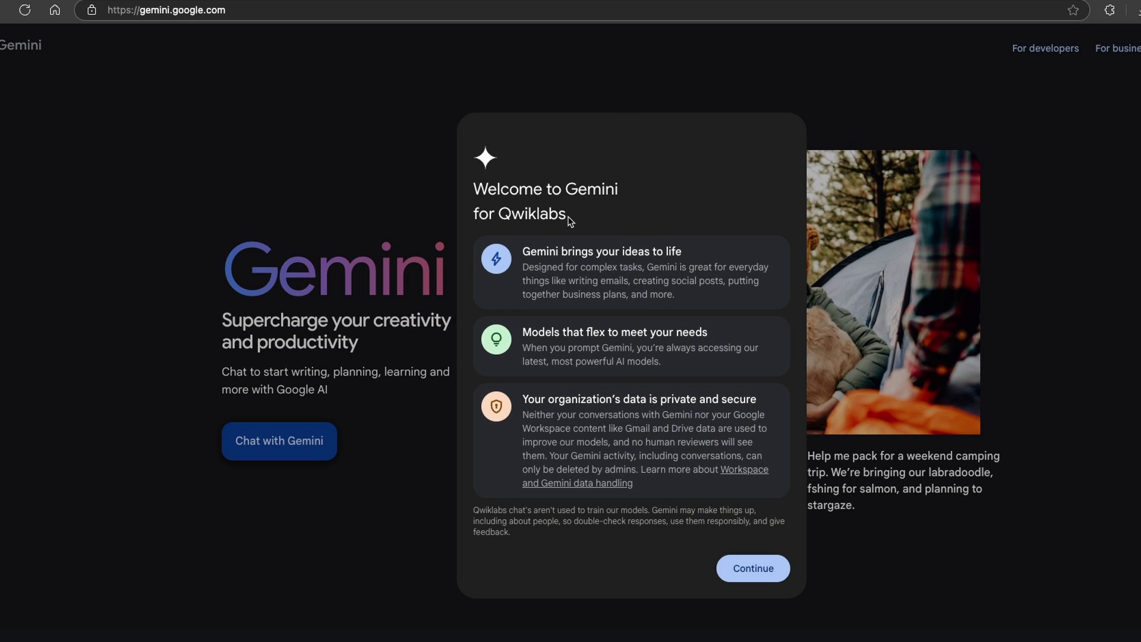
{"action": "left_click", "coordinate": [770, 573]}
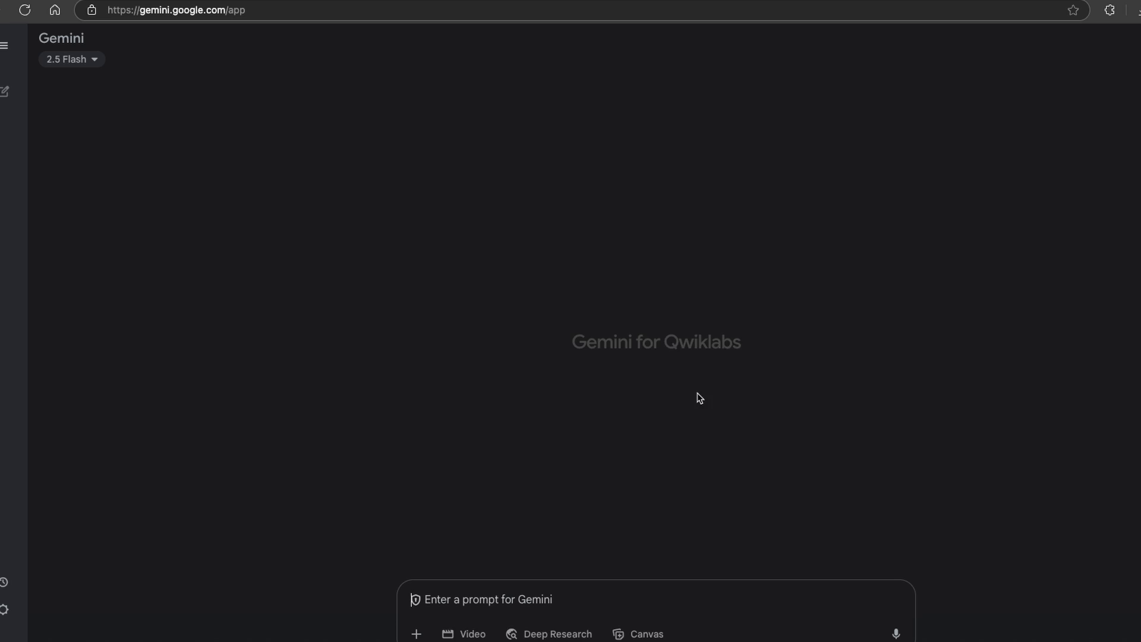
Switch Gemini's prompt to Veo 3 Fast video generation, then move to the ChatGPT window.
{"action": "left_click", "coordinate": [473, 636]}
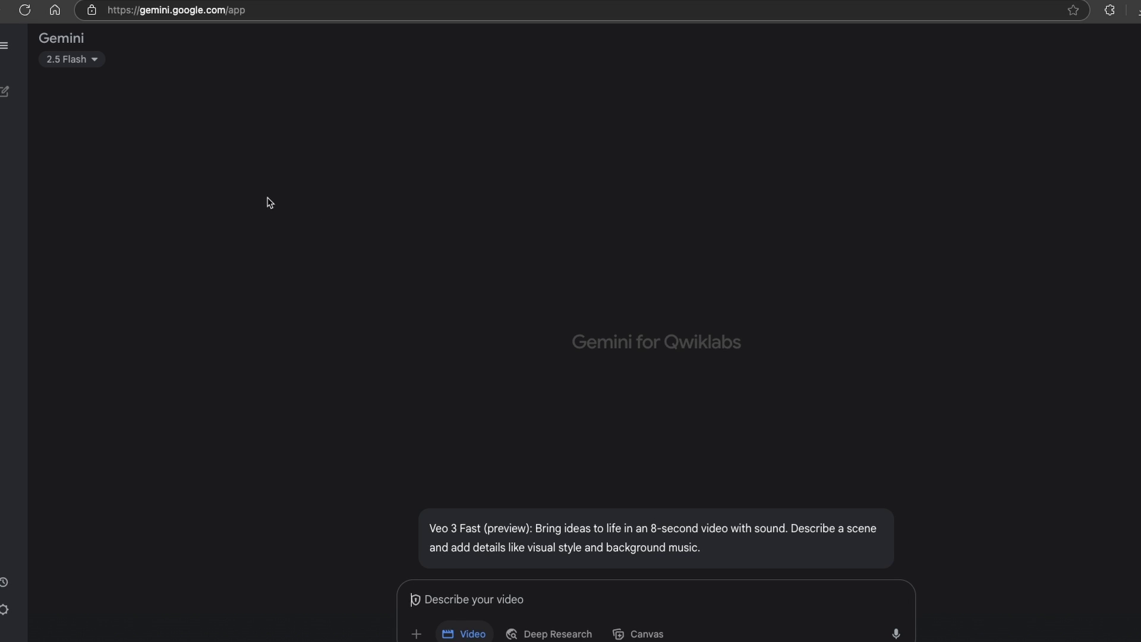
{"action": "left_click", "coordinate": [85, 61]}
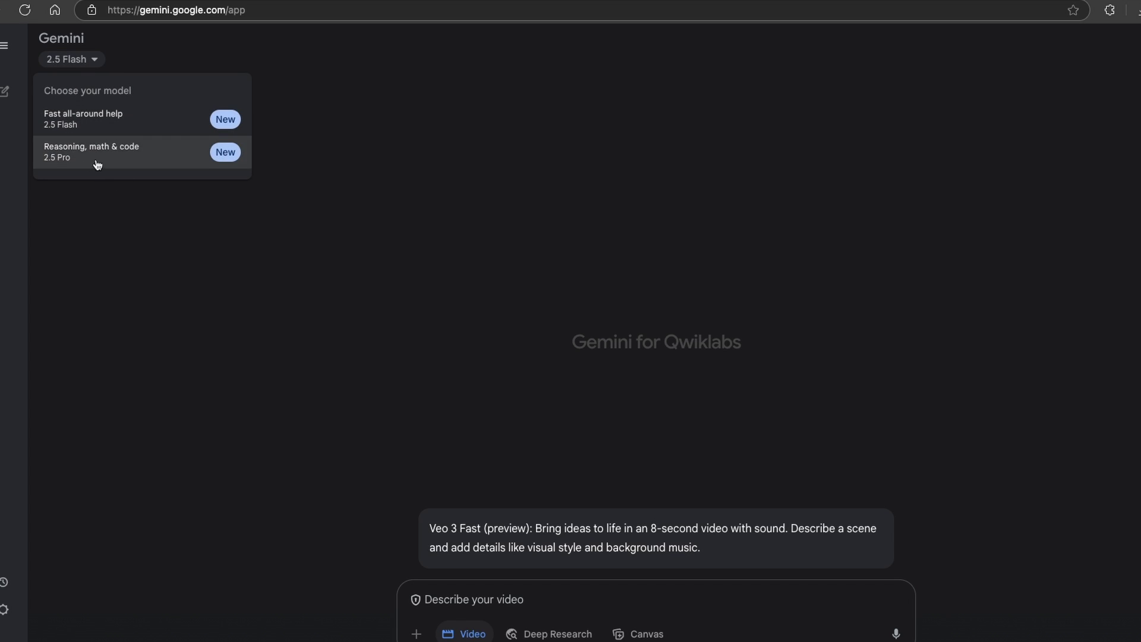
{"action": "left_click", "coordinate": [257, 245]}
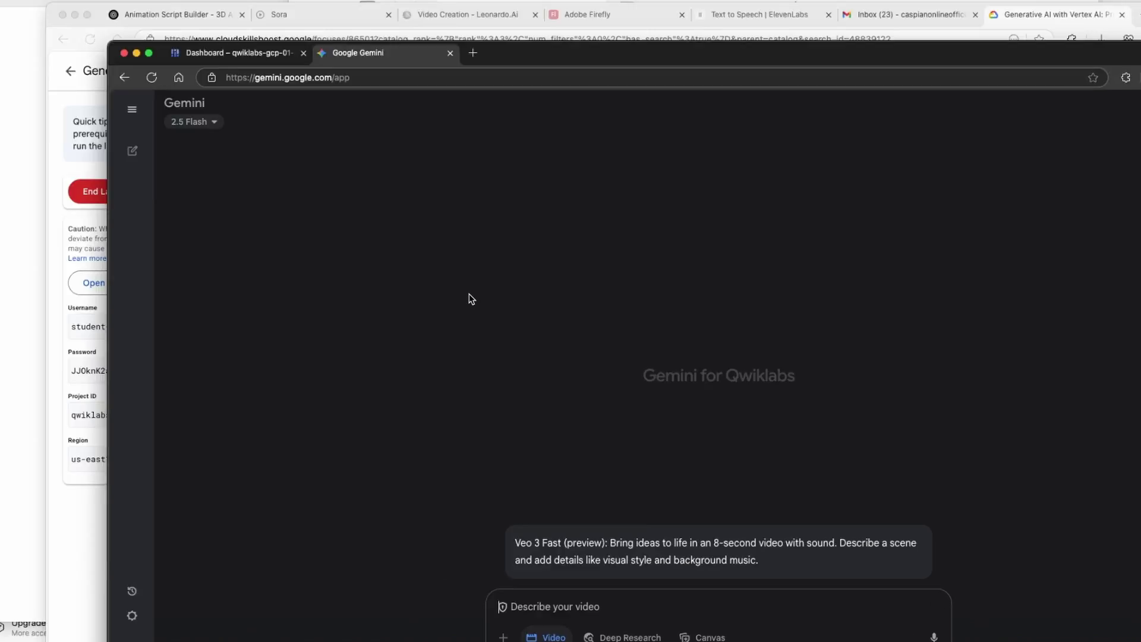
{"action": "key", "text": "ctrl+Up"}
{"action": "left_click", "coordinate": [469, 301]}
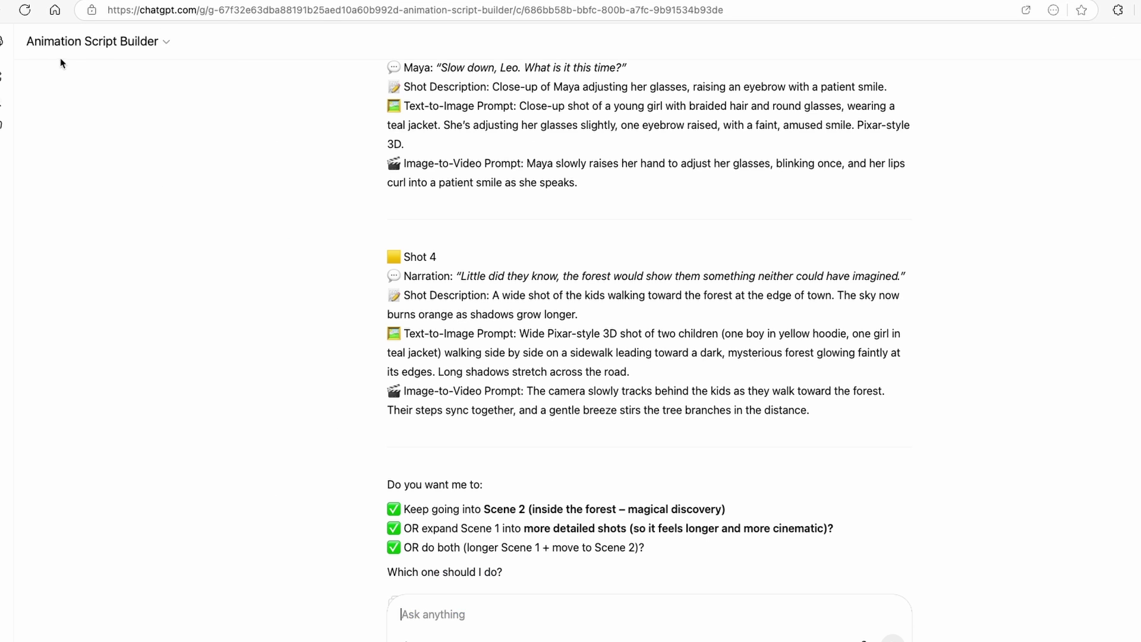
Ask a fresh ChatGPT chat to 'find an interesting ai video idea for google veo3'.
{"action": "left_click", "coordinate": [45, 81]}
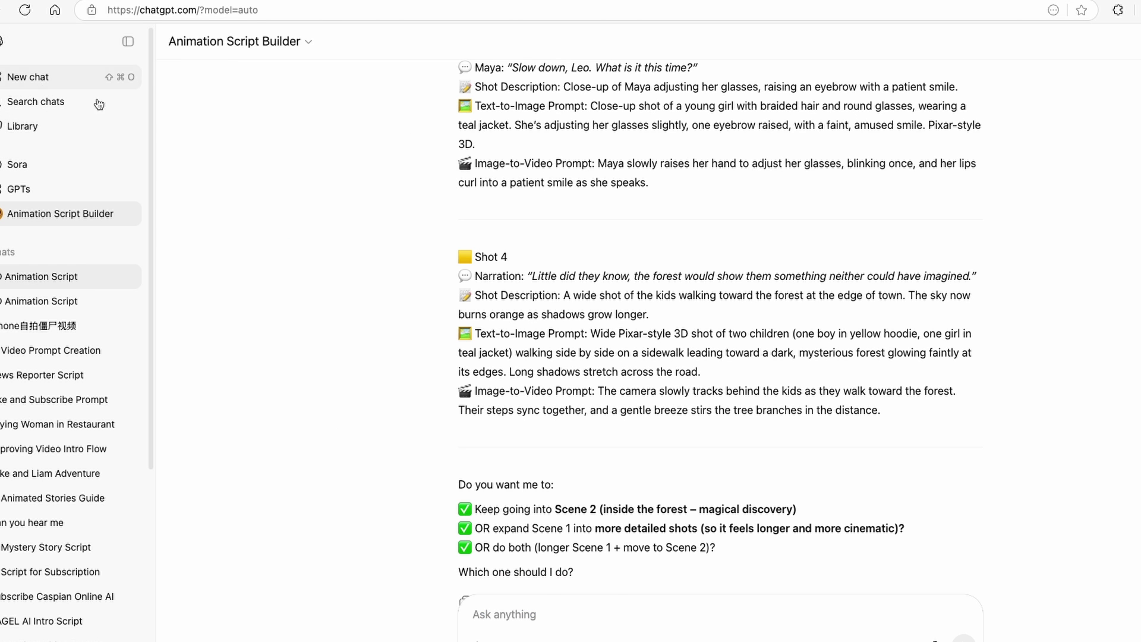
{"action": "type", "text": "find"}
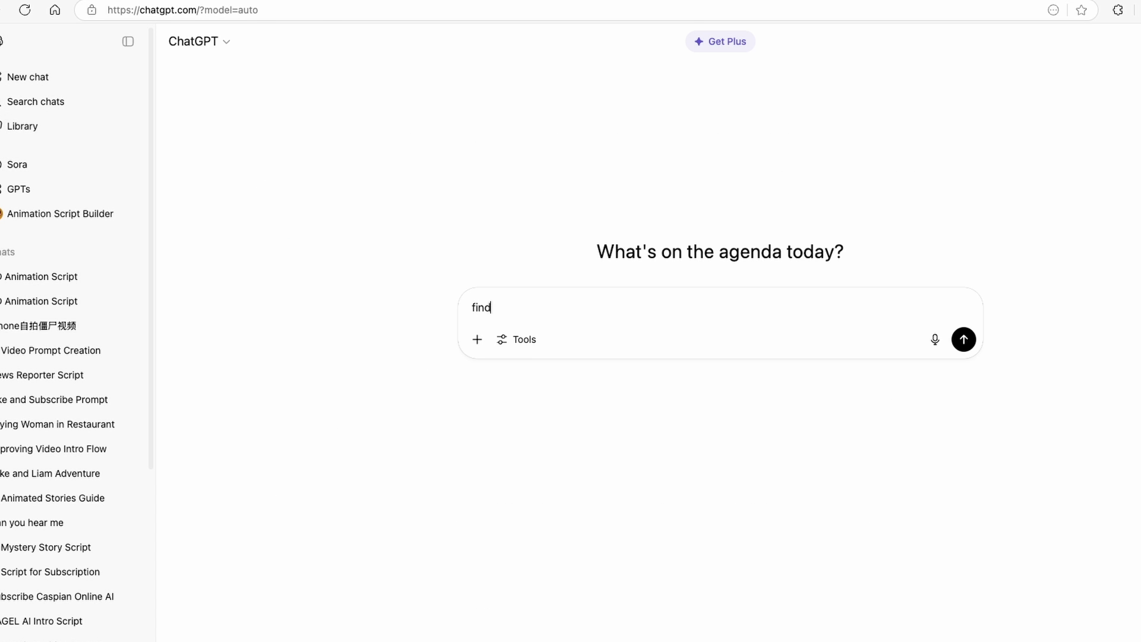
{"action": "type", "text": " an interesting ai vi"}
{"action": "type", "text": "deo idea for google veo3"}
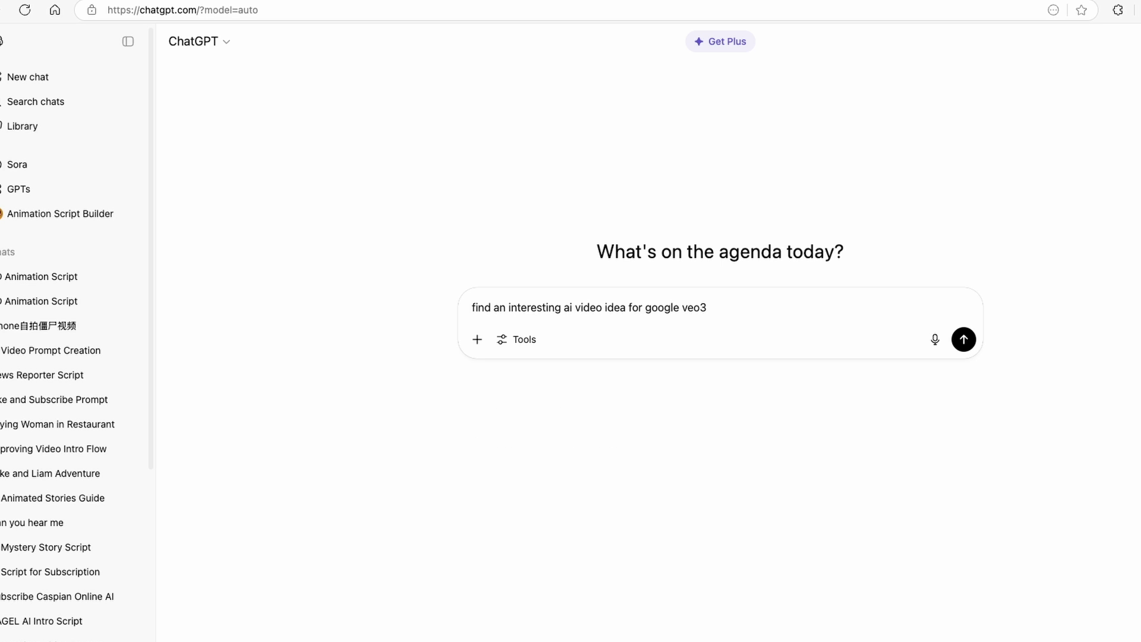
{"action": "key", "text": "Return"}
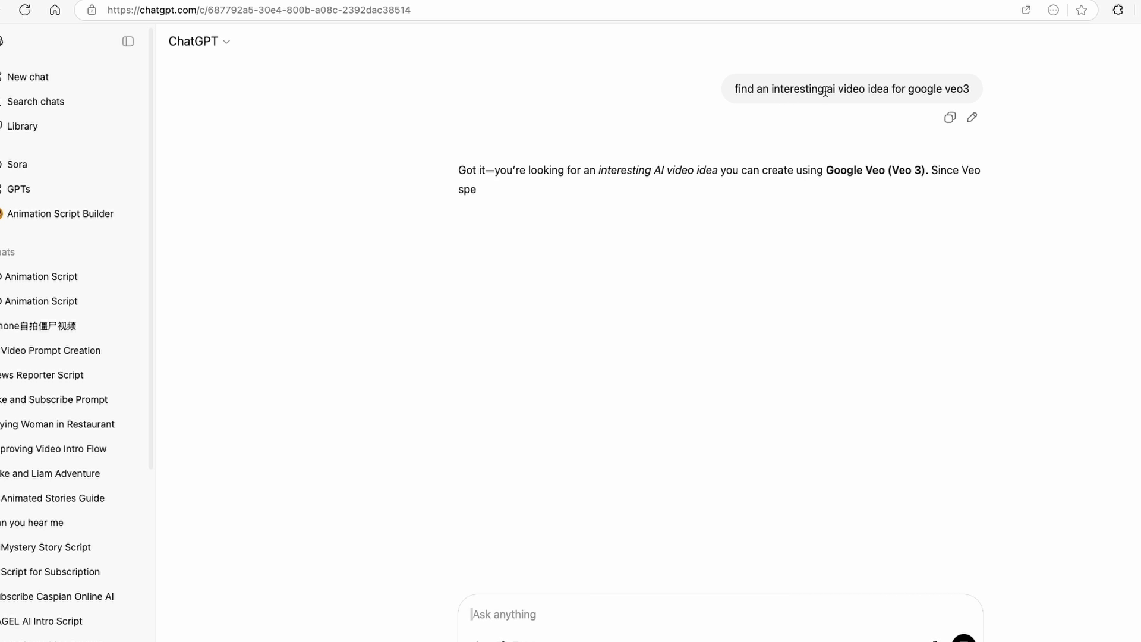
{"action": "left_click_drag", "start_coordinate": [735, 89], "coordinate": [968, 88]}
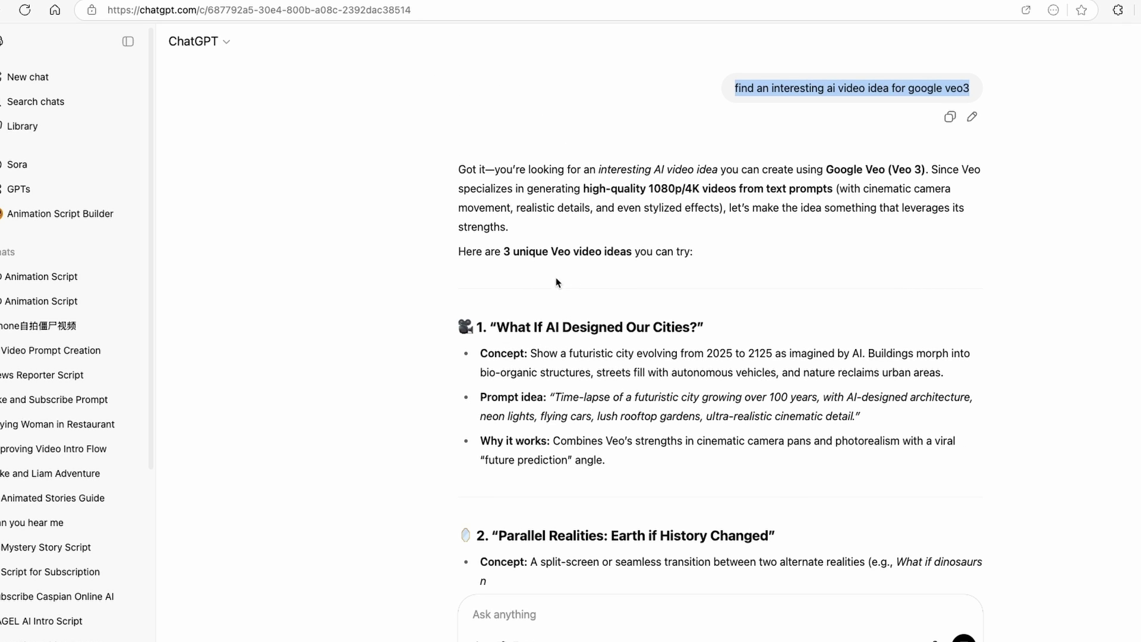
{"action": "scroll", "coordinate": [562, 271], "scroll_direction": "down", "scroll_amount": 1}
{"action": "scroll", "coordinate": [570, 276], "scroll_direction": "down", "scroll_amount": 1}
{"action": "scroll", "coordinate": [598, 290], "scroll_direction": "down", "scroll_amount": 1}
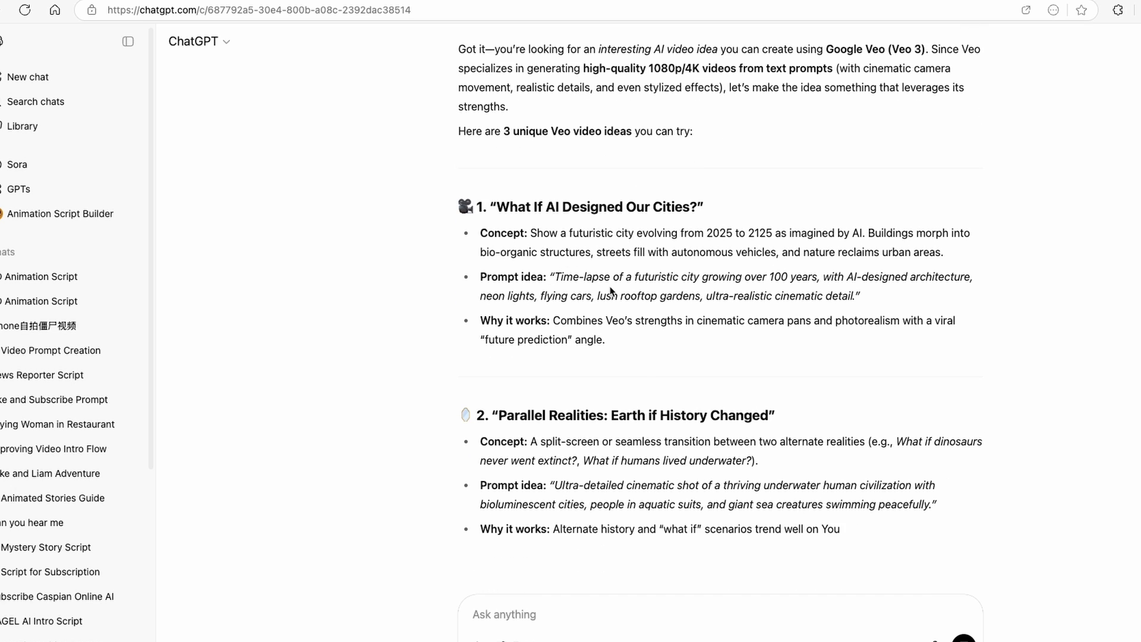
{"action": "scroll", "coordinate": [617, 288], "scroll_direction": "down", "scroll_amount": 2}
{"action": "scroll", "coordinate": [617, 287], "scroll_direction": "down", "scroll_amount": 1}
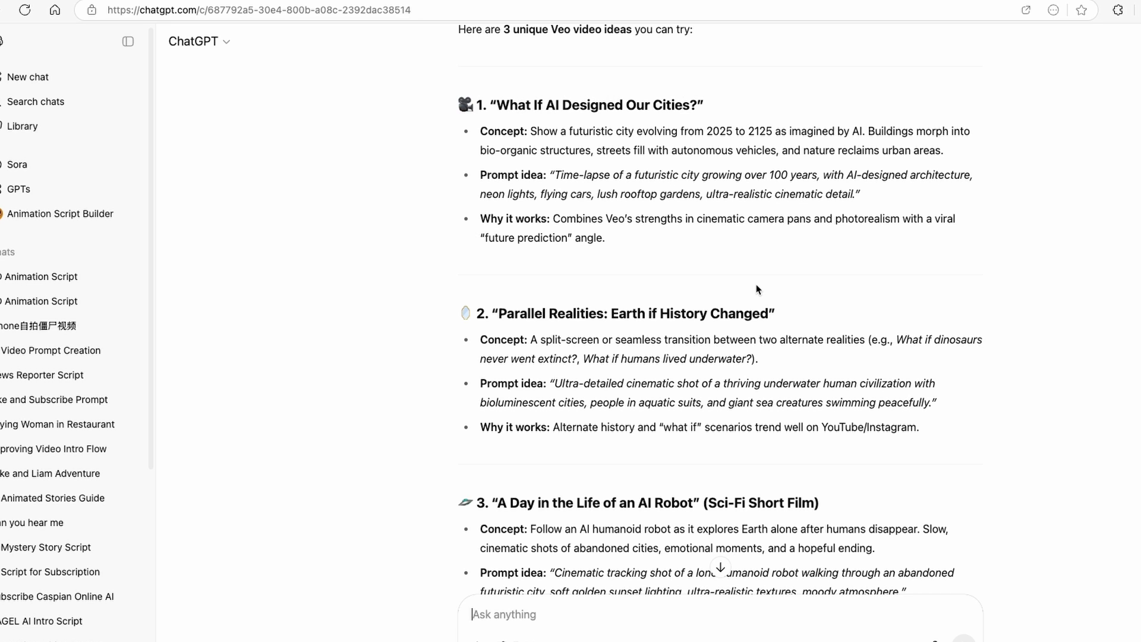
{"action": "scroll", "coordinate": [660, 235], "scroll_direction": "down", "scroll_amount": 1}
{"action": "left_click_drag", "start_coordinate": [497, 66], "coordinate": [645, 202]}
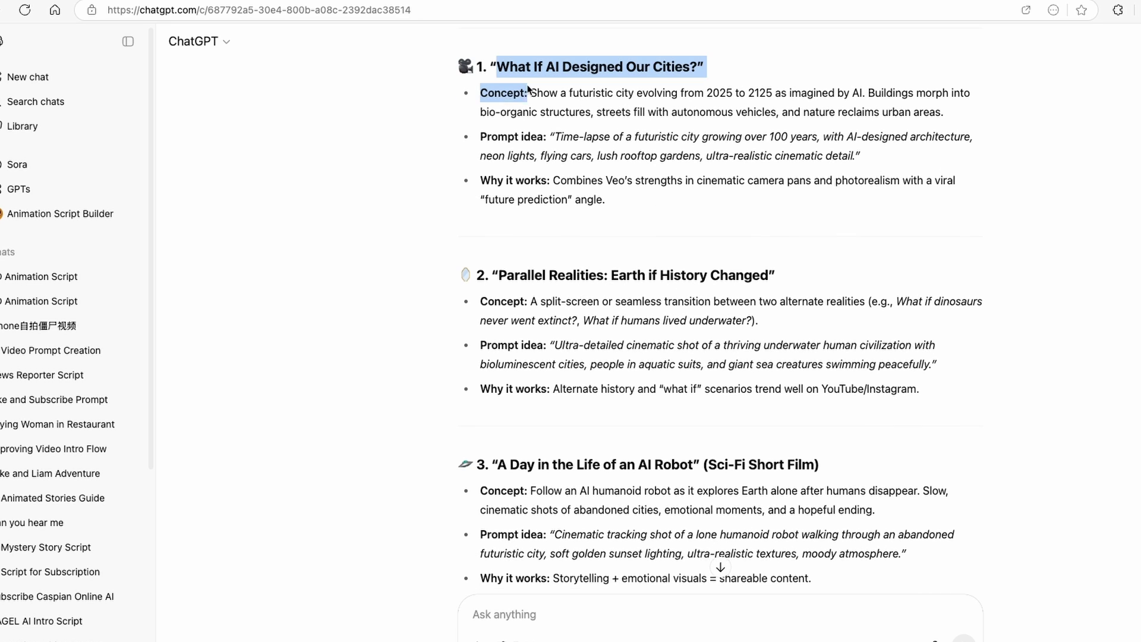
Have ChatGPT rework the AI-designed cities idea into a Google Veo prompt and select that prompt.
{"action": "left_click", "coordinate": [603, 614]}
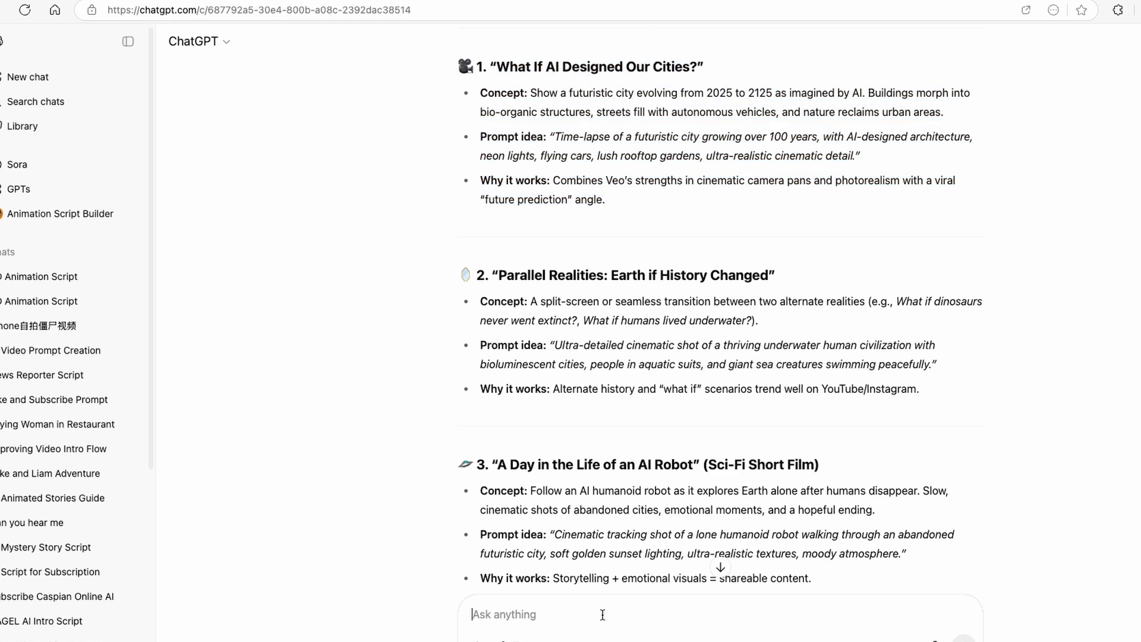
{"action": "type", "text": "What If AI Designed Our Cities?” Concept: Show a futuristic city evolving from 2025 to 2125 as imagined by AI. Buildings morph into bio-organic structures, streets fill with autonomous vehicles, and nature reclaims urban areas.  Prompt idea: “Time-lapse of a futuristic city growing over 100 years, with AI-designed architecture, neon lights, flying cars, lush rooftop gardens, ultra-realistic cinematic detail.”  Why it works: Combines Veo’s strengths in cinematic camera pans and photorealism with a viral “future prediction” angle."}
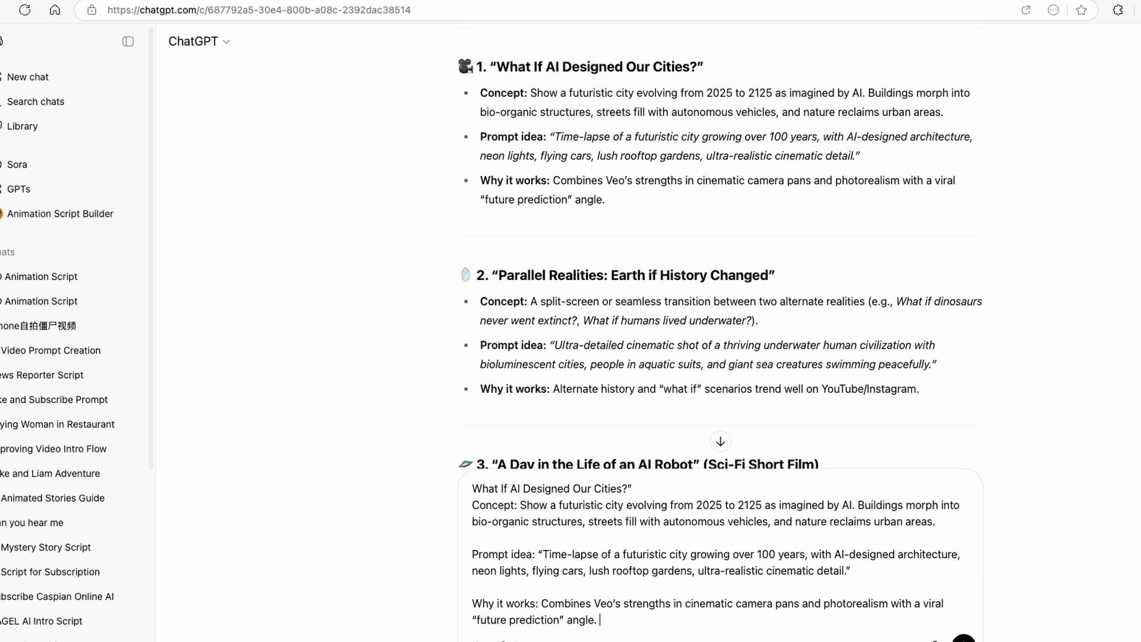
{"action": "type", "text": "y this c"}
{"action": "type", "text": "oncept fo"}
{"action": "key", "text": "BackSpace"}
{"action": "key", "text": "BackSpace"}
{"action": "type", "text": "ogle ai vod"}
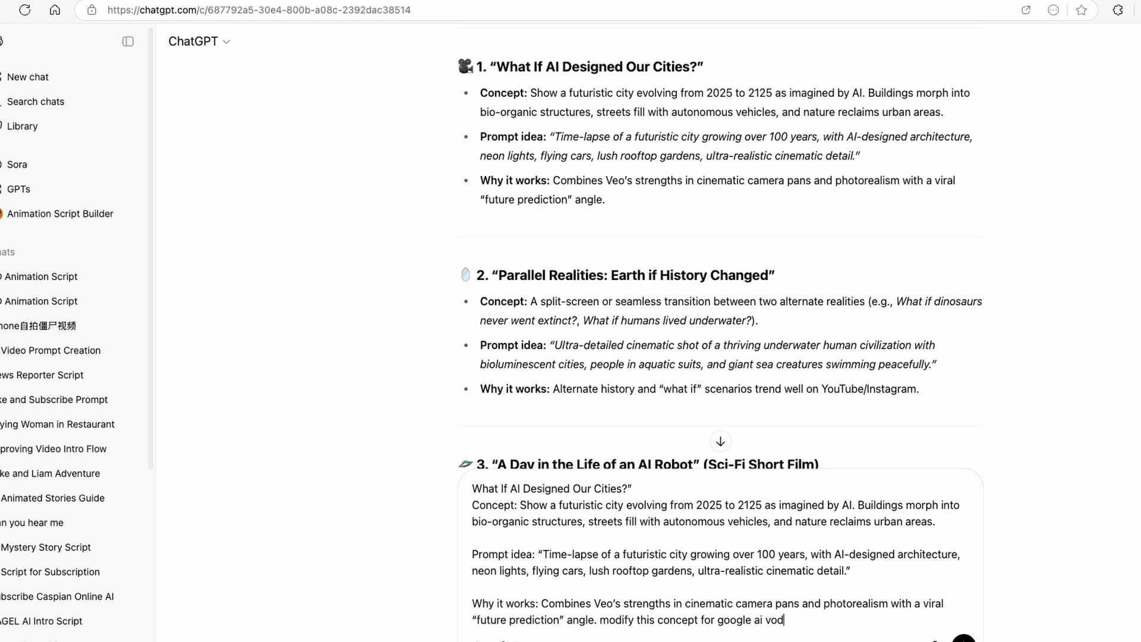
{"action": "key", "text": "BackSpace"}
{"action": "type", "text": "ideo prompt"}
{"action": "key", "text": "Return"}
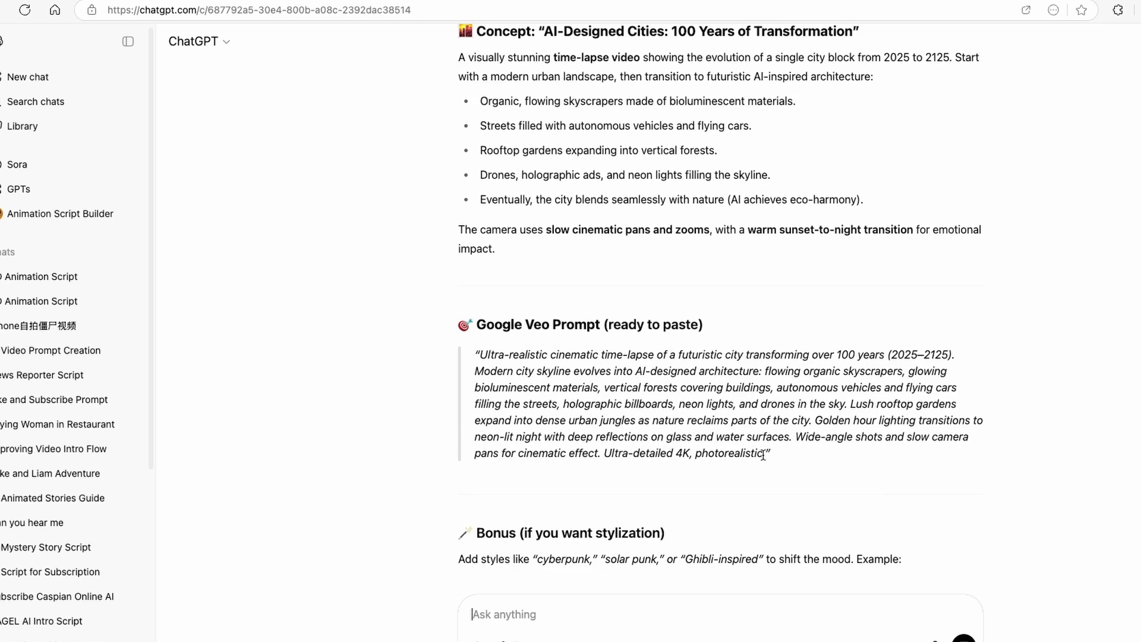
{"action": "left_click_drag", "start_coordinate": [765, 453], "coordinate": [483, 354]}
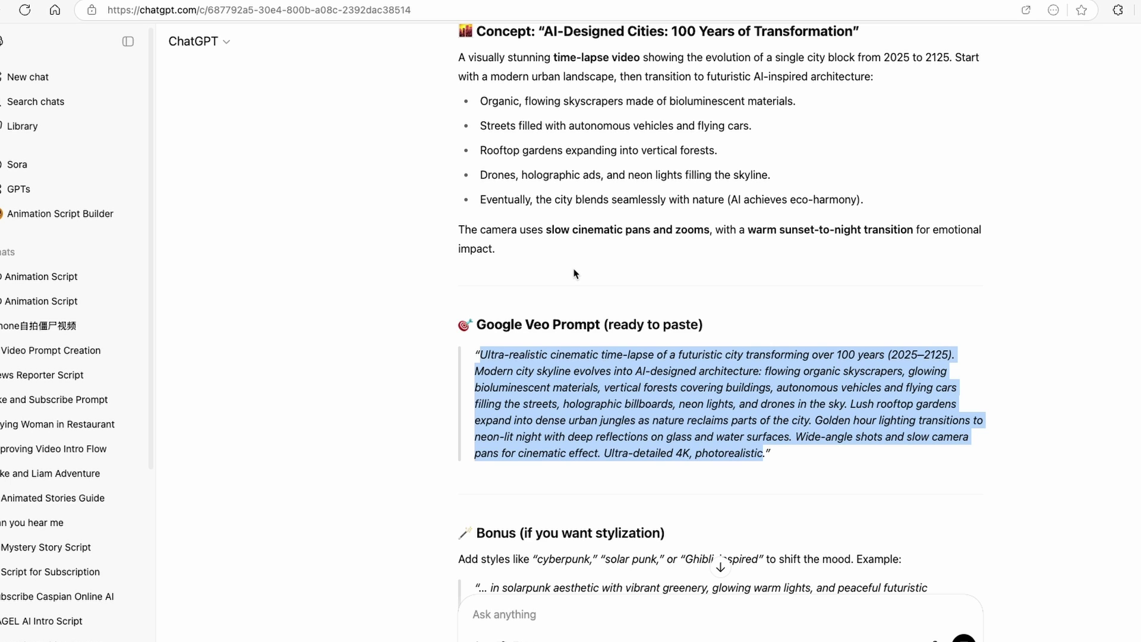
Generate the AI-designed city time-lapse video in Gemini from the pasted prompt and play it.
{"action": "key", "text": "ctrl+Up"}
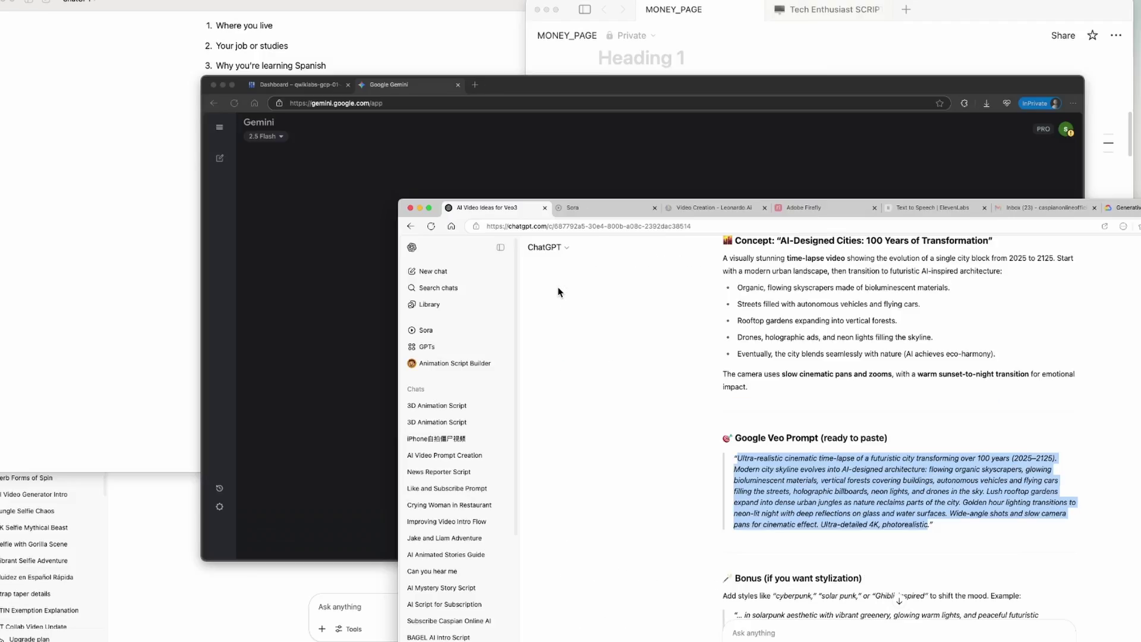
{"action": "left_click", "coordinate": [598, 302]}
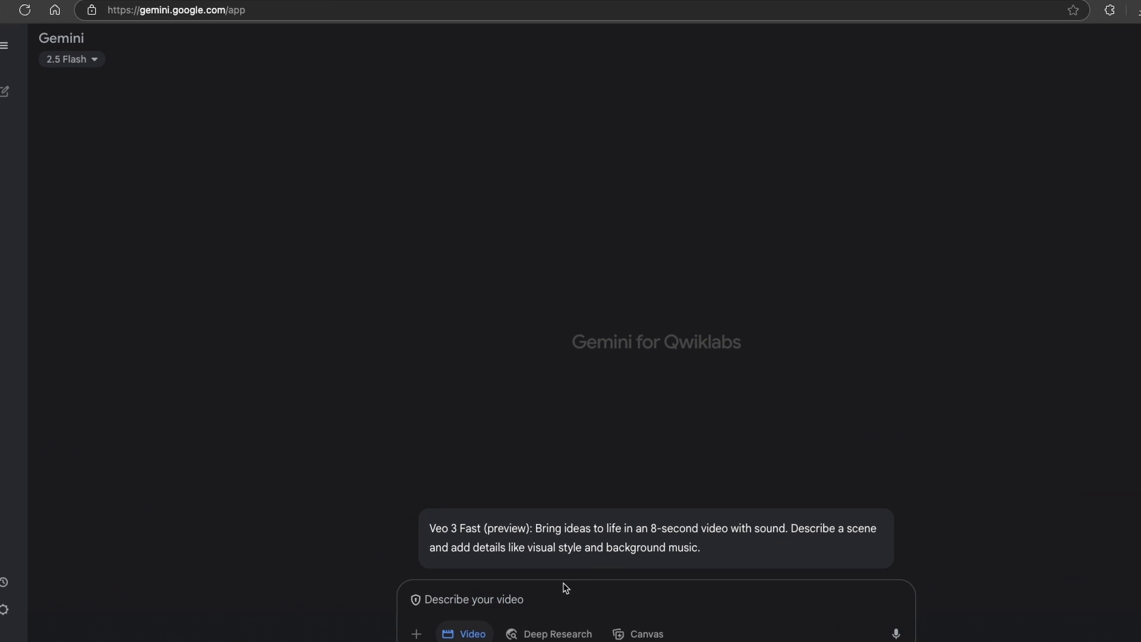
{"action": "left_click", "coordinate": [554, 596]}
{"action": "type", "text": "Ultra-realistic cinematic time-lapse of a futuristic city transforming over 100 years (2025–2125). Modern city skyline evolves into AI-designed architecture: flowing organic skyscrapers, glowing bioluminescent materials, vertical forests covering buildings, autonomous vehicles and flying cars filling the streets, holographic billboards, neon lights, and drones in the sky. Lush rooftop gardens expand into dense urban jungles as nature reclaims parts of the city. Golden hour lighting transitions to neon-lit night with deep reflections on glass and water surfaces. Wide-angle shots and slow camera pans for cinematic effect. Ultra-detailed 4K, photorealistic"}
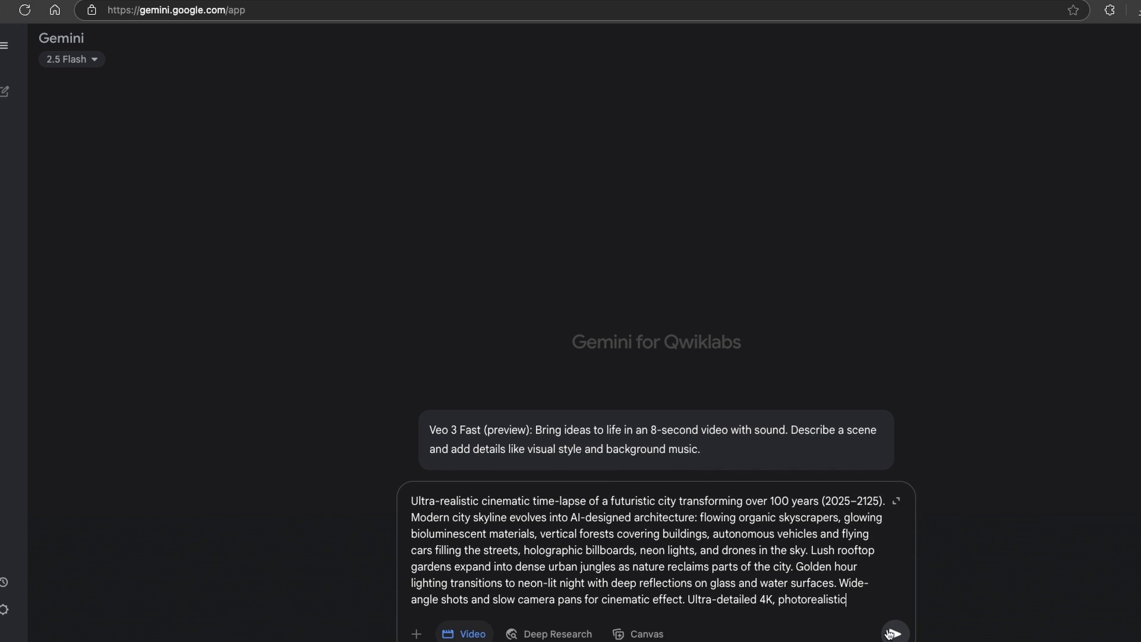
{"action": "left_click", "coordinate": [894, 633]}
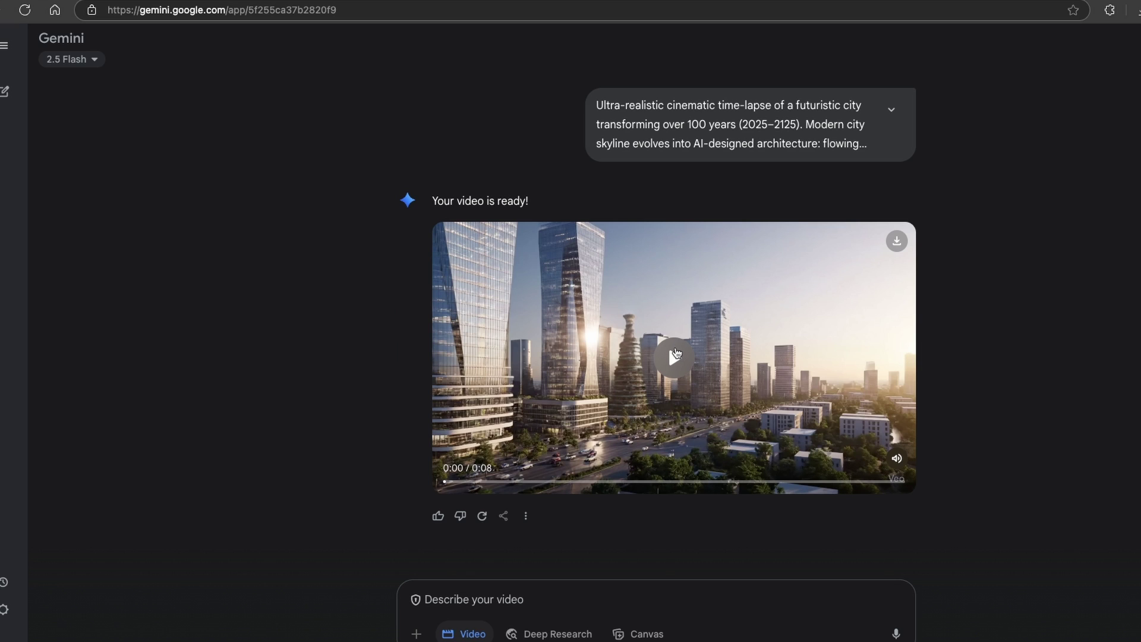
{"action": "left_click", "coordinate": [674, 354]}
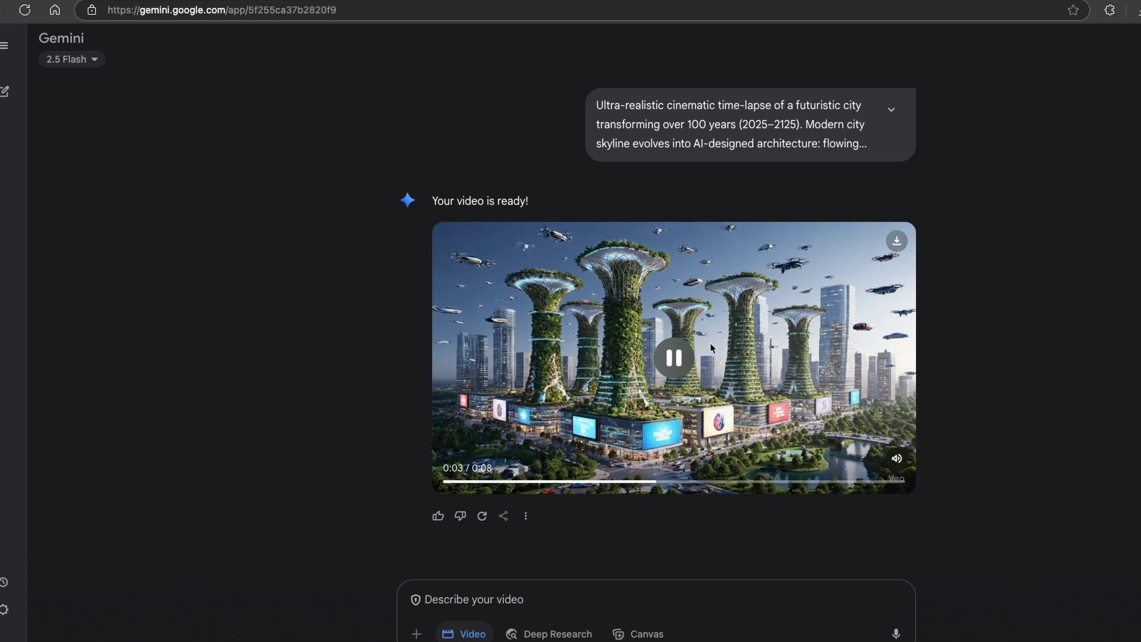
{"action": "left_click", "coordinate": [891, 109]}
{"action": "scroll", "coordinate": [856, 312], "scroll_direction": "down", "scroll_amount": 2}
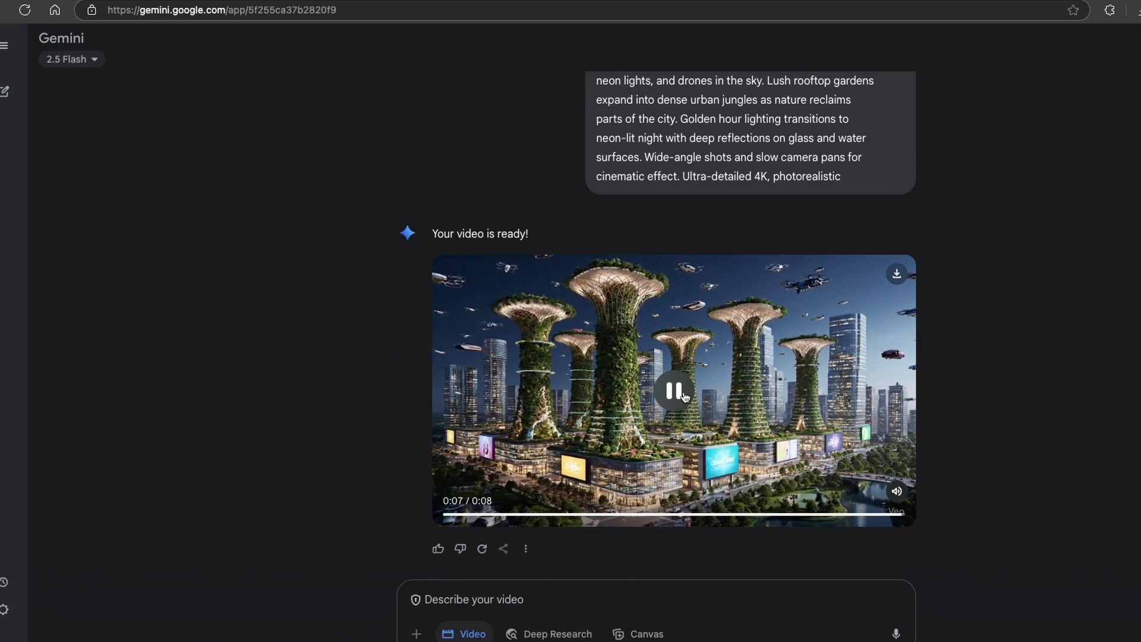
Download the generated city video from Gemini.
{"action": "left_click", "coordinate": [899, 276]}
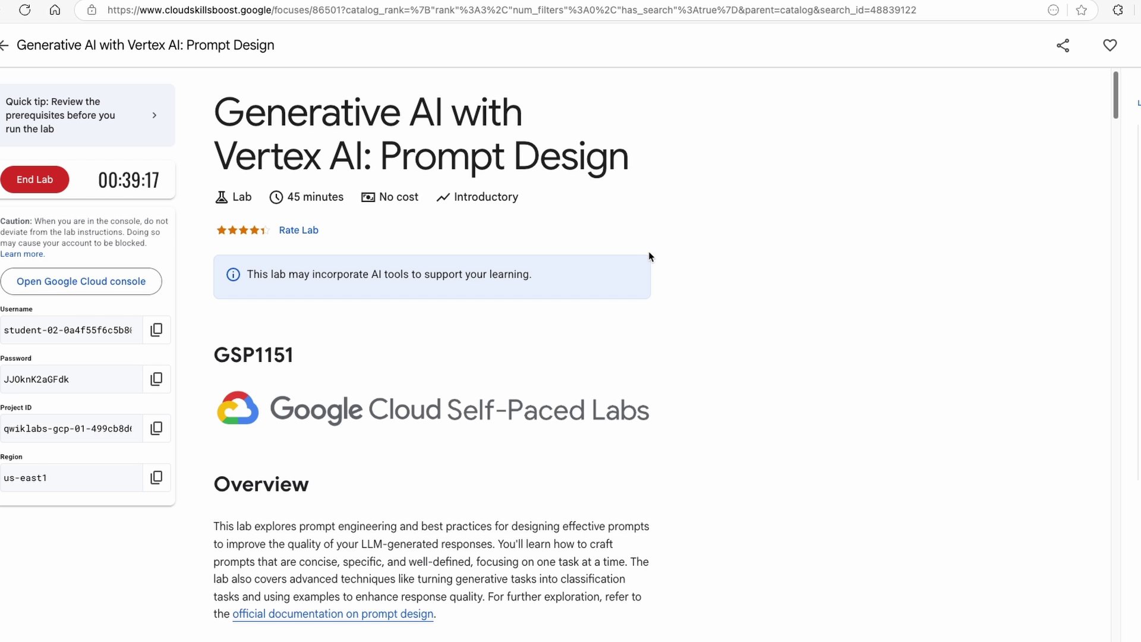
{"action": "key", "text": "ctrl+Up"}
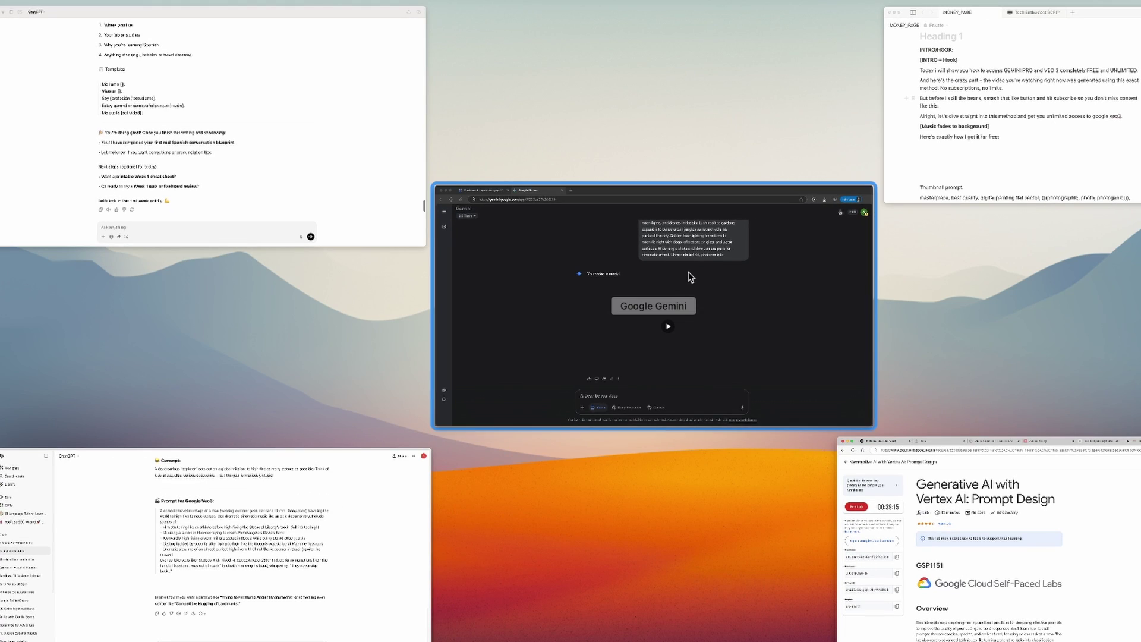
Send Gemini the pasted prompt for a hilarious futuristic AI job interview video to start generation.
{"action": "left_click", "coordinate": [669, 323]}
{"action": "type", "text": "A hilarious cinematic scene of a futuristic AI job interview. A nervous human sits in a sleek glass office, while a giant robot with multiple arms and glowing eyes asks absurd interview questions. The AI interviewer has a holographic face that glitches comically, sipping coffee from 3 mugs at once. Futuristic neon lighting, ultra-detailed office with floating chairs and drones flying past the window. Include exaggerated facial expressions, funny gestures, and absurd props like a floating clipboard and robotic emotional support cat. Ultra-realistic but humorous tone, cinematic camera angles, 4K resolution."}
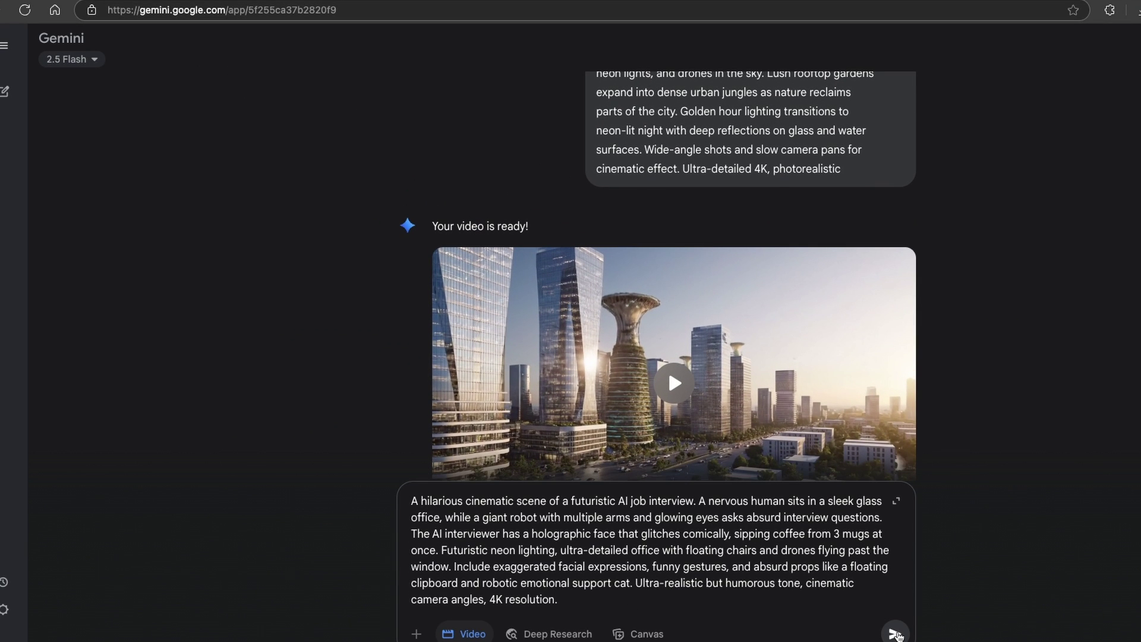
{"action": "left_click", "coordinate": [896, 634]}
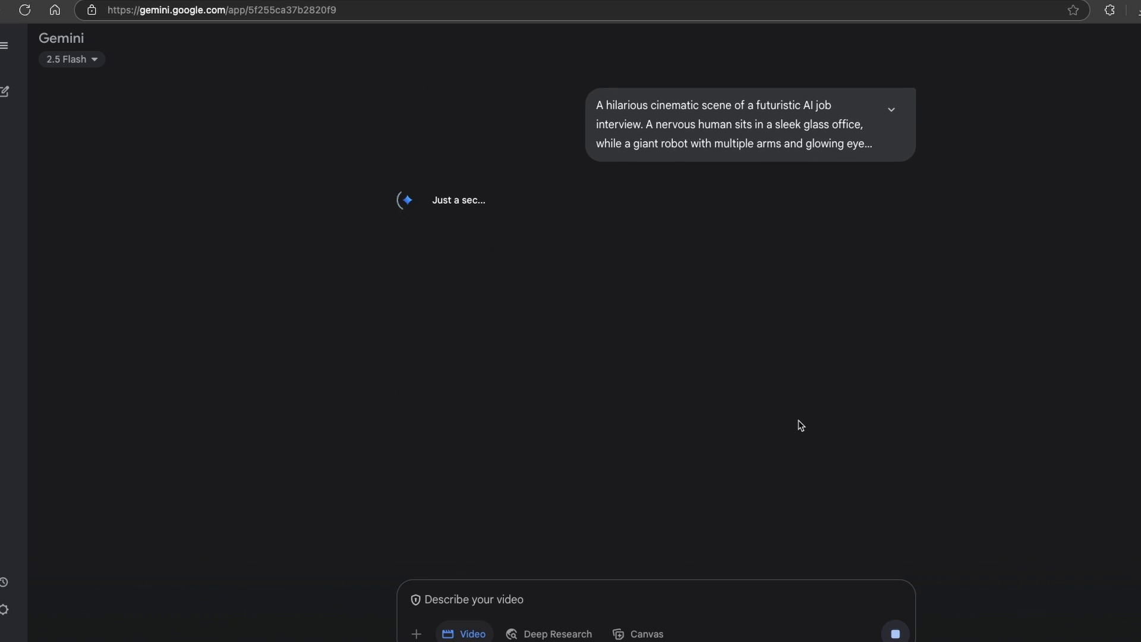